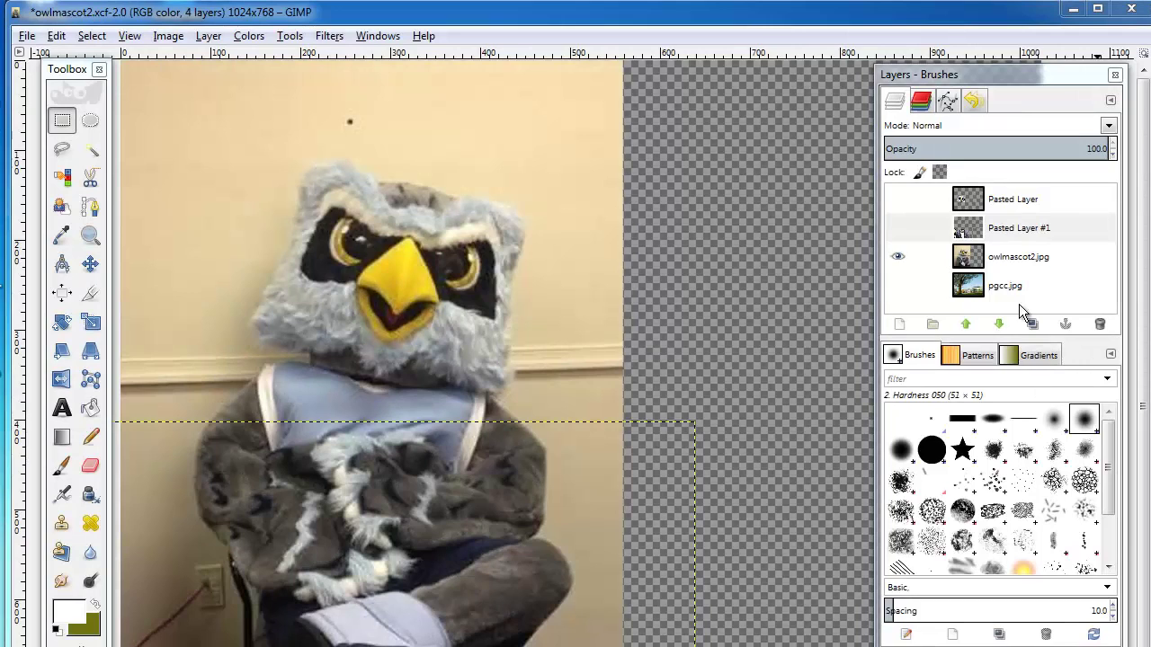
Import suit2.png from the Desktop as a new layer directly above the owlmascot2.jpg layer.
click(1010, 259)
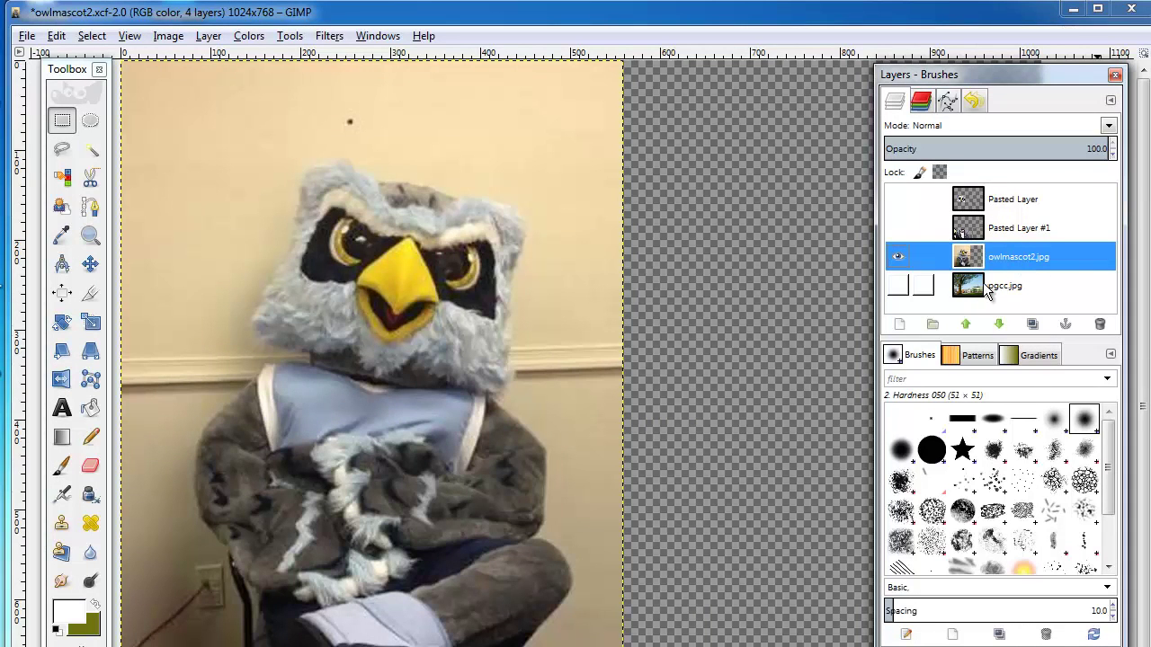
click(27, 36)
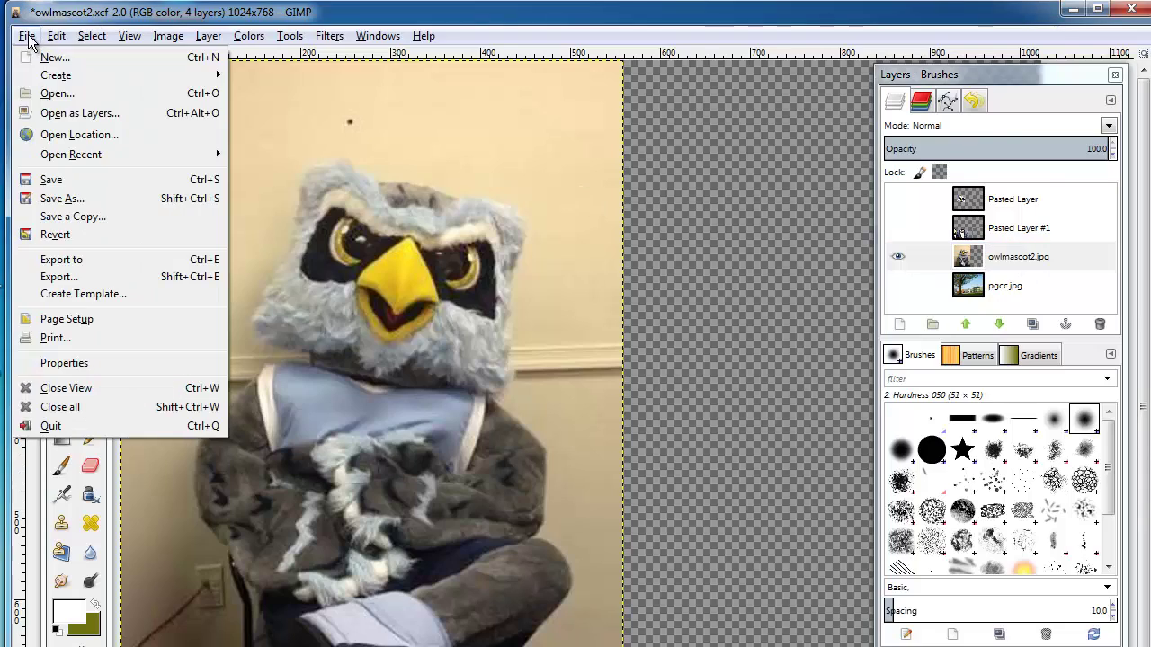
click(79, 115)
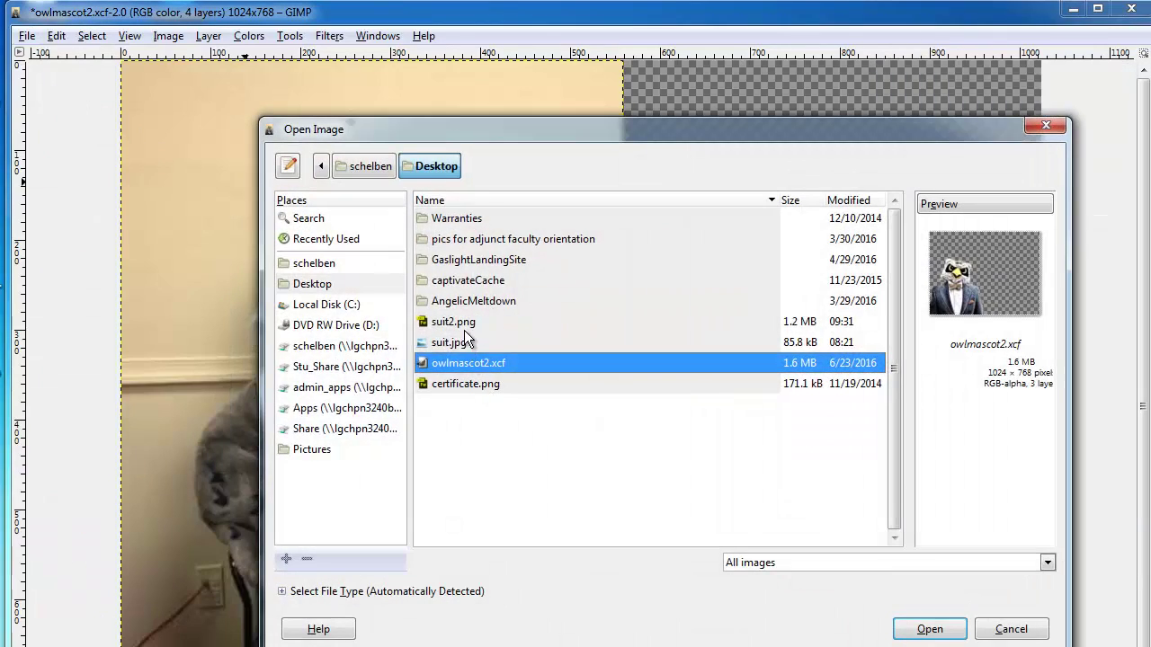
click(465, 323)
click(930, 629)
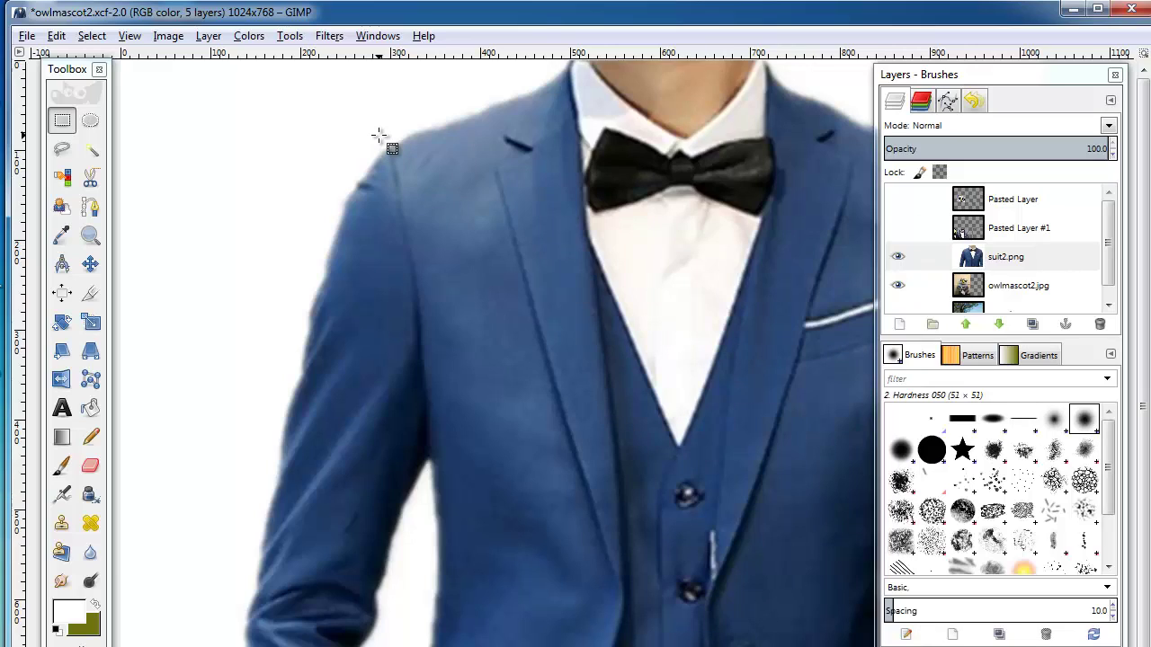
click(208, 37)
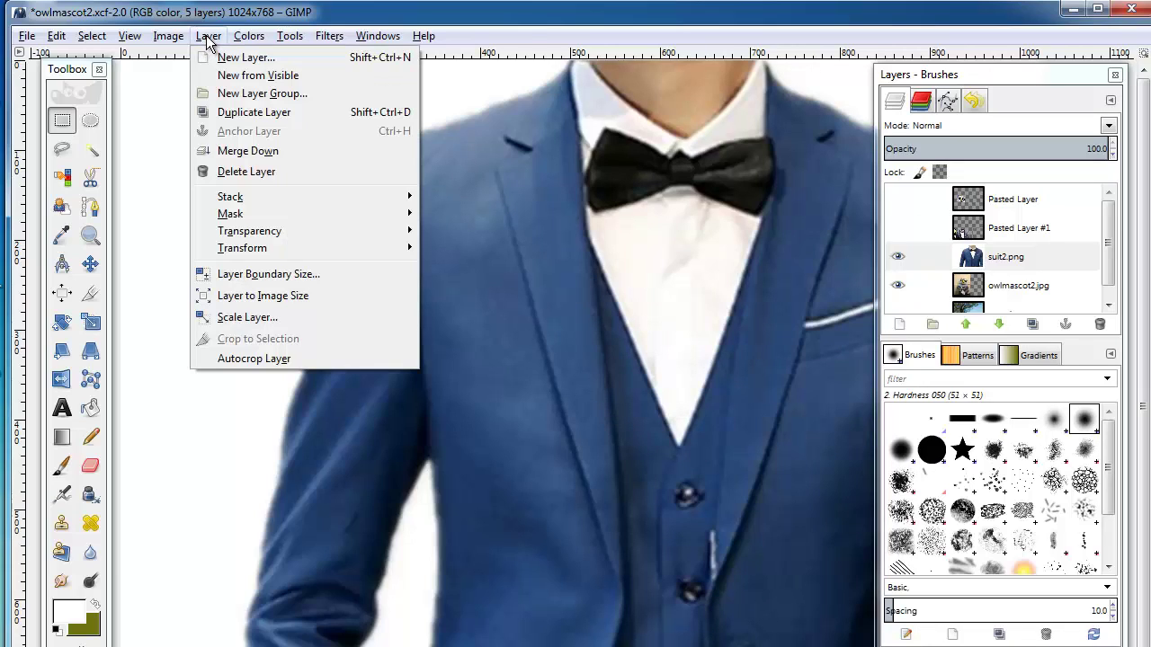
click(258, 319)
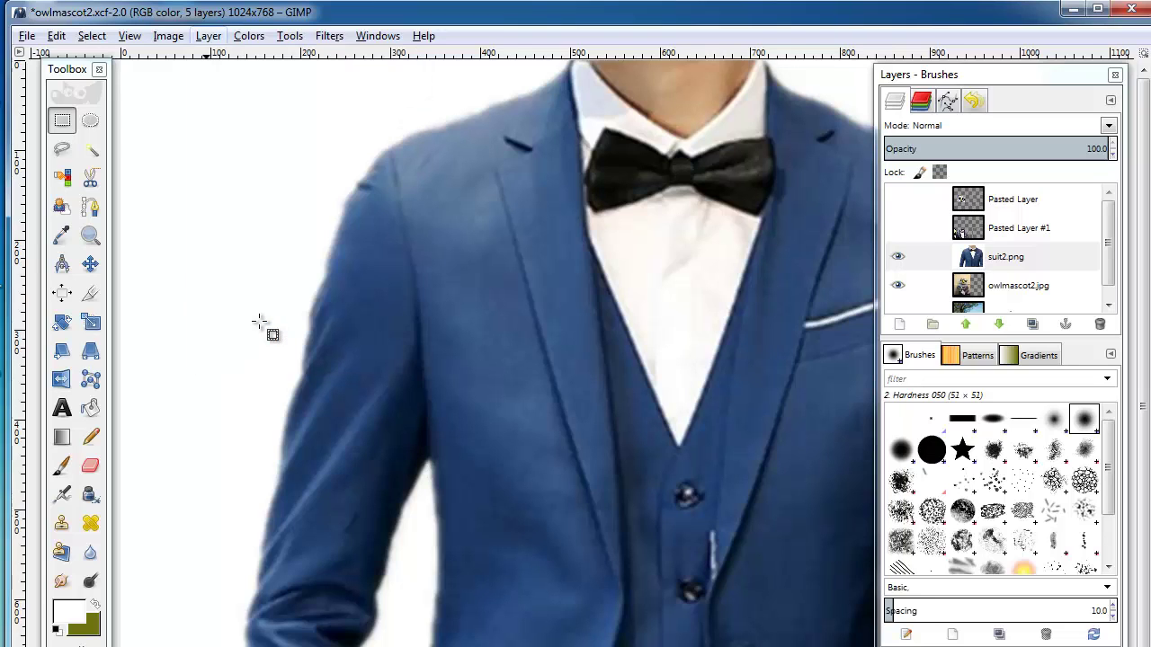
drag(0, 2, 573, 192)
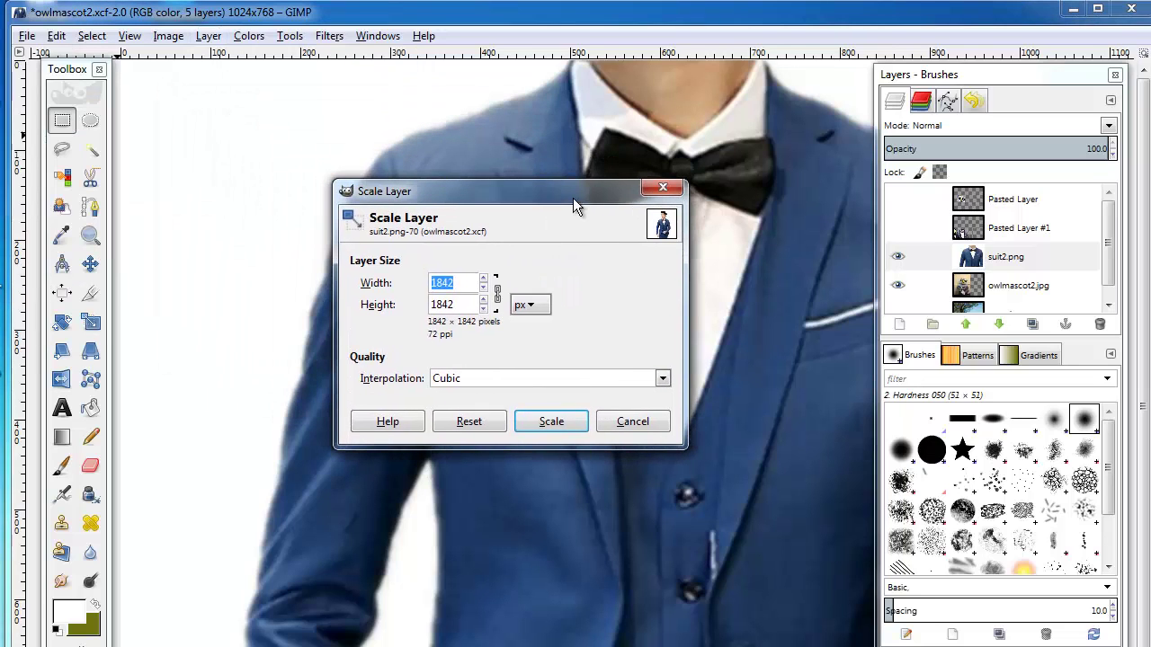
click(670, 189)
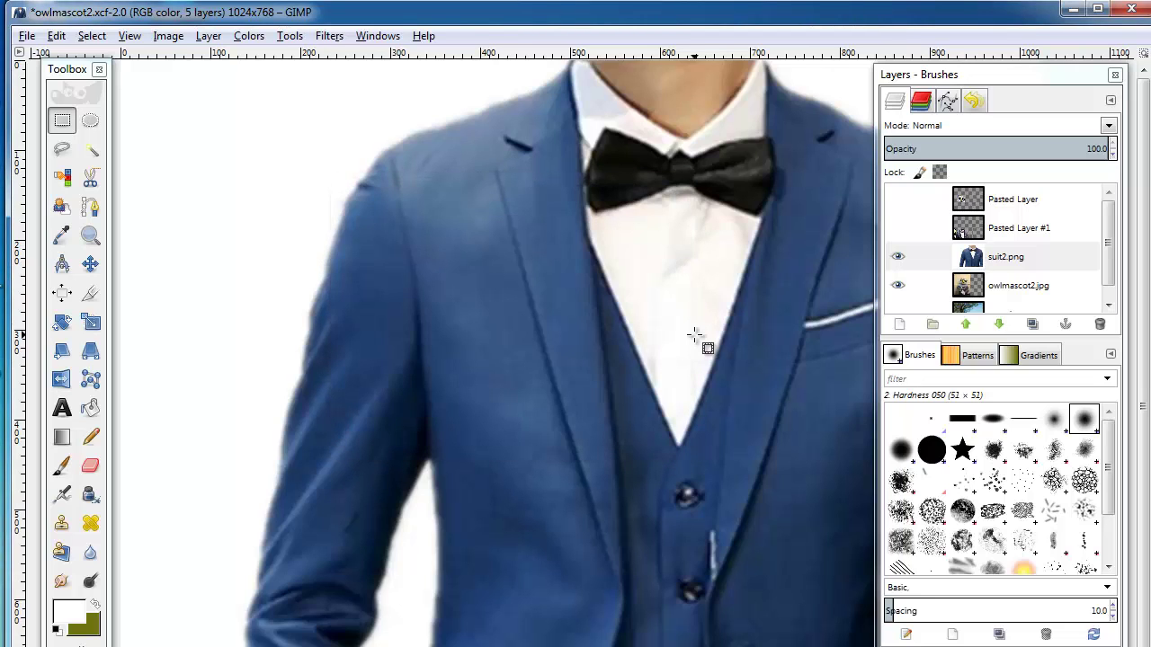
Scale the suit2.png layer to about 1238 × 1238 px, then move it right so the man is near the canvas centre.
key(shift+s)
click(695, 335)
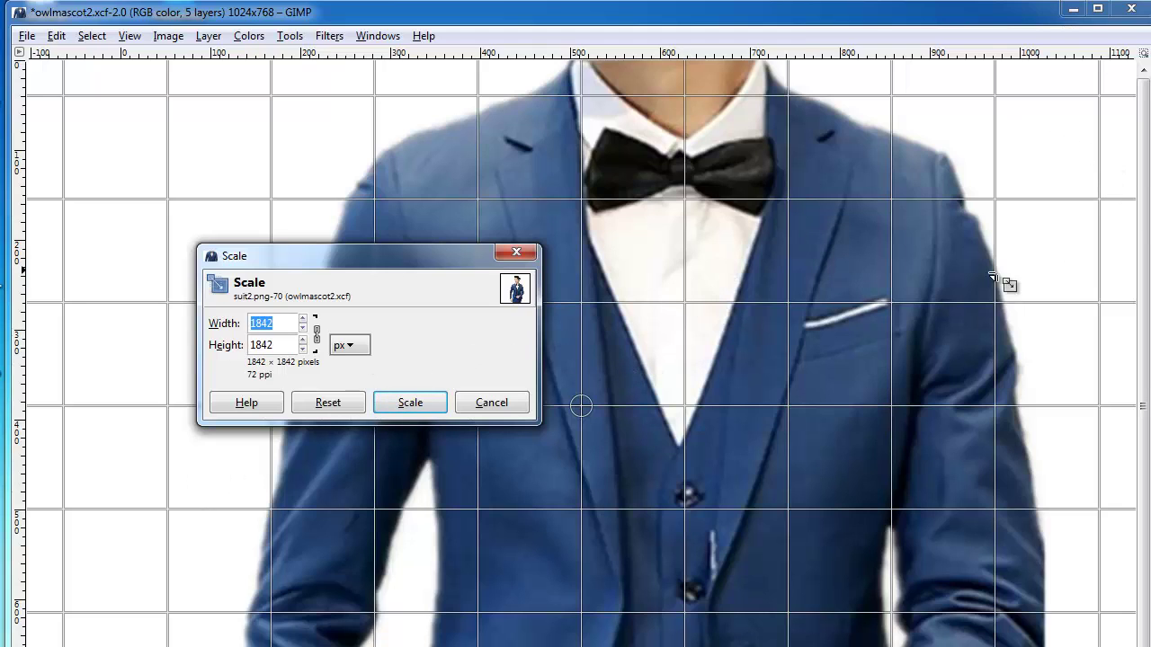
key(Tab)
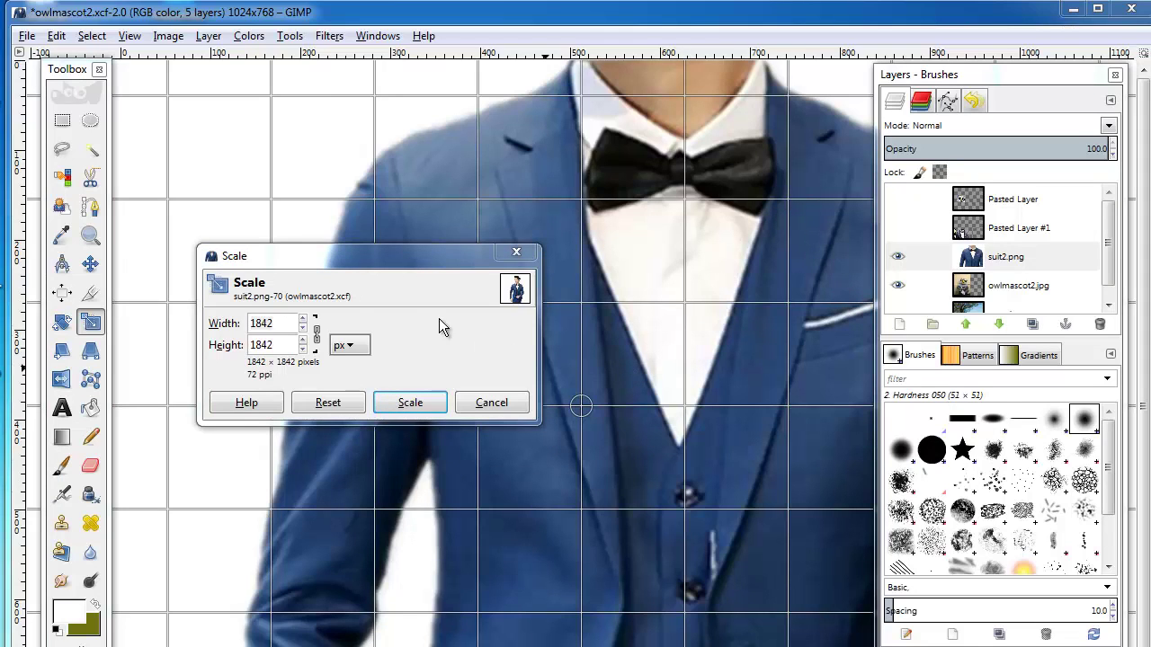
key(Tab)
click(129, 36)
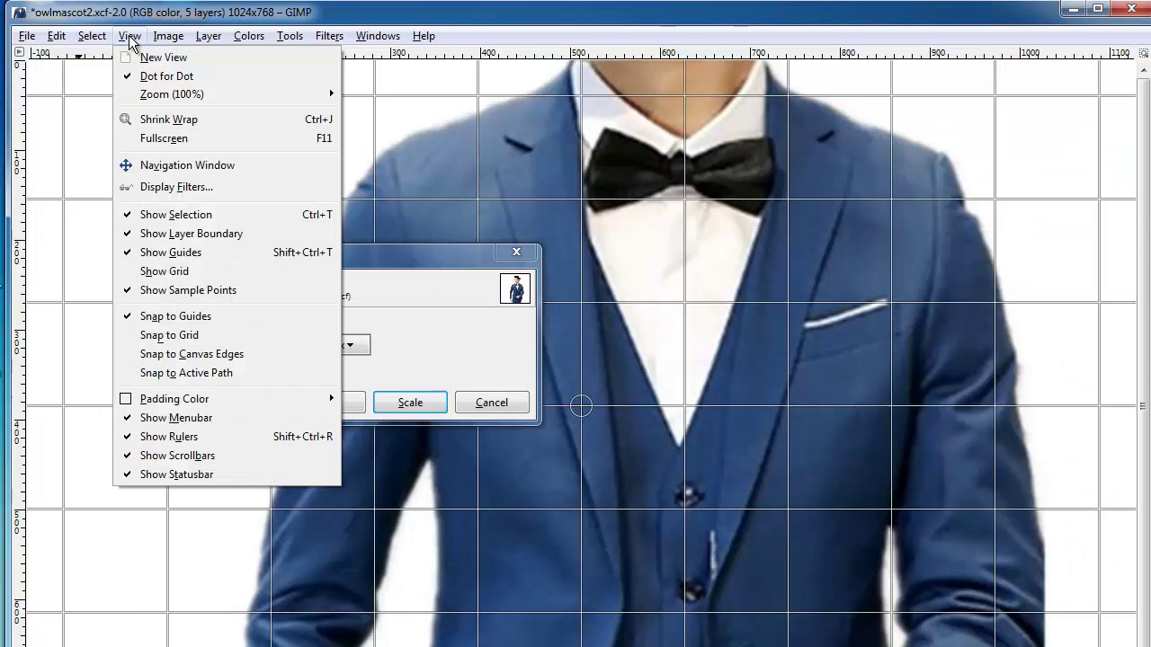
mouse_move(151, 102)
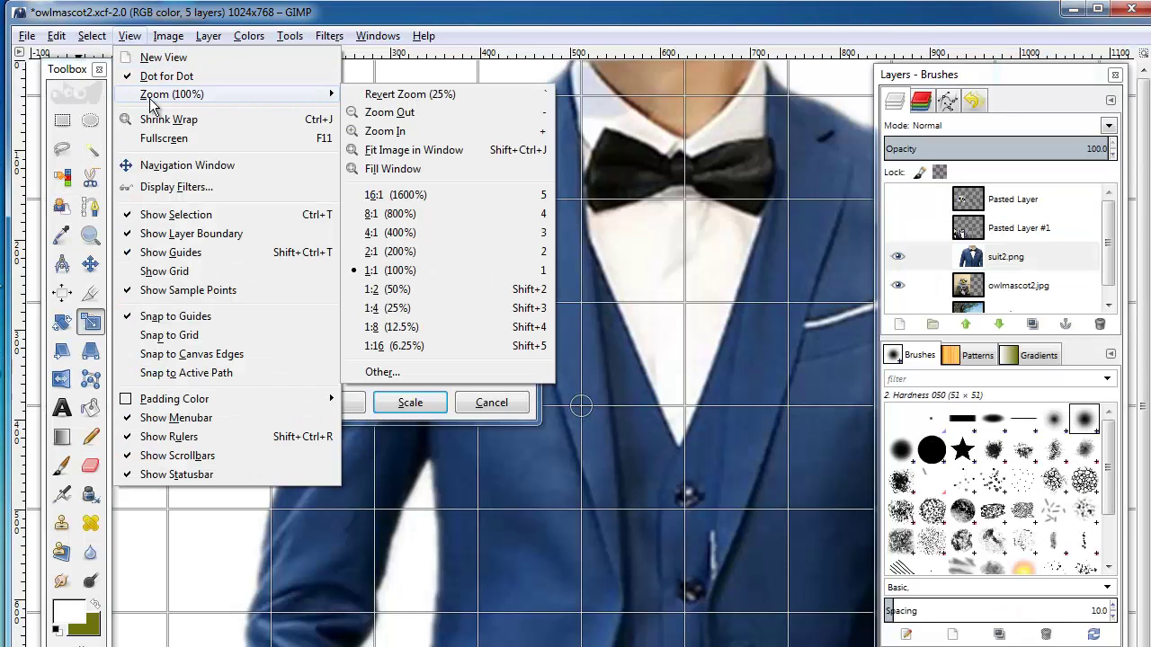
click(404, 307)
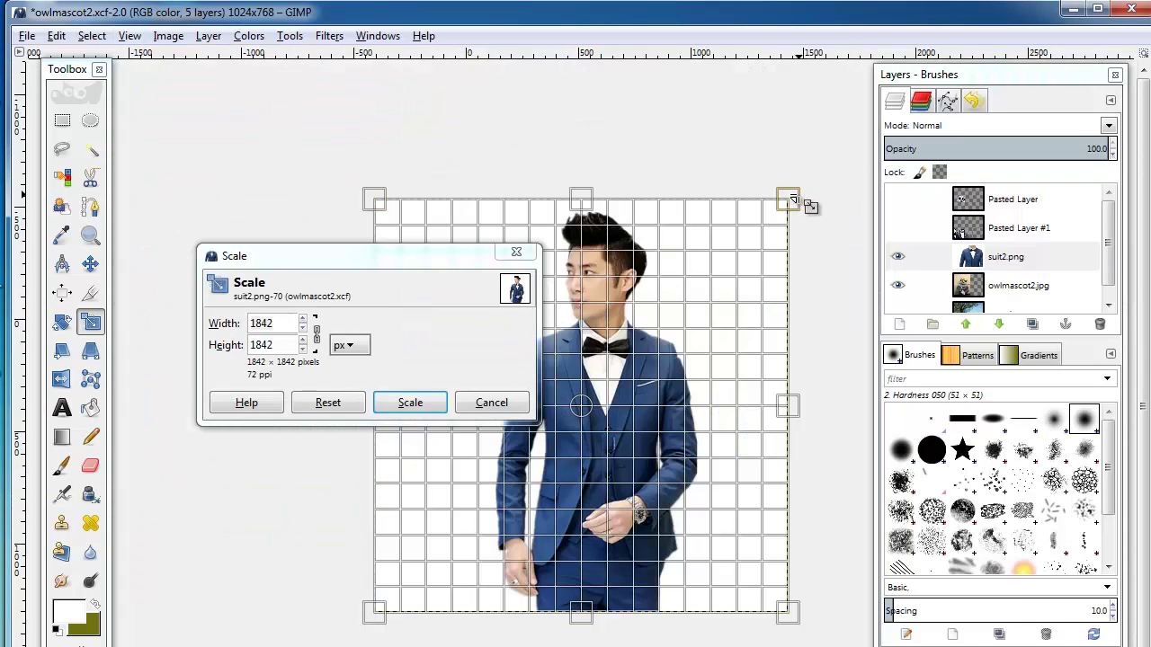
drag(791, 199, 754, 334)
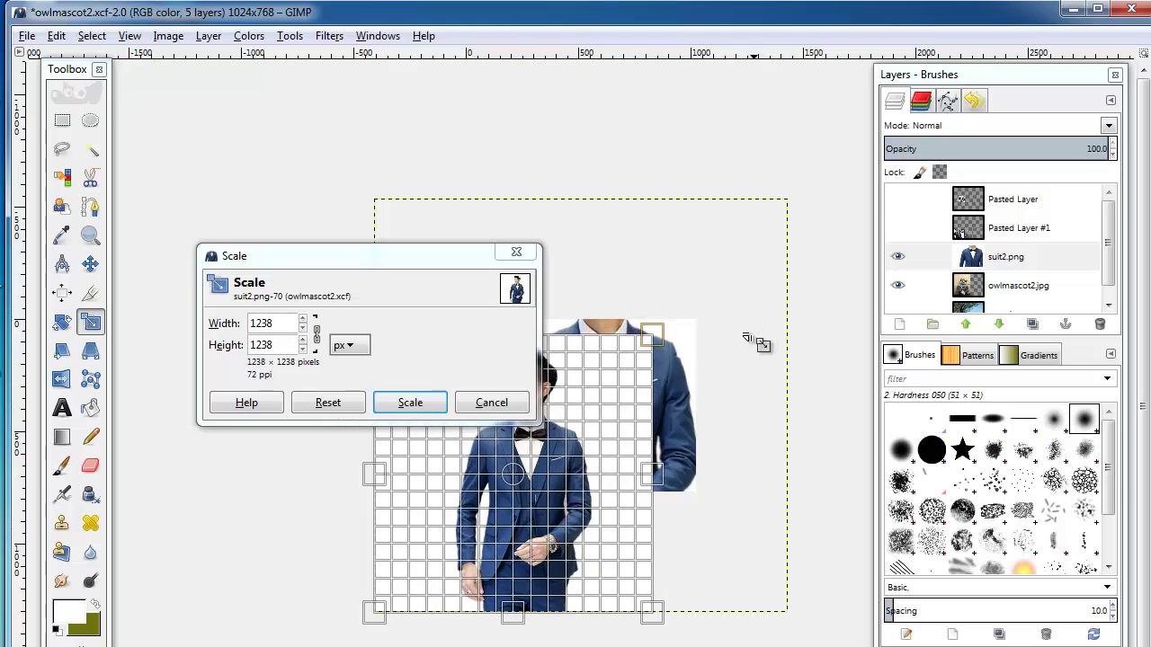
click(439, 404)
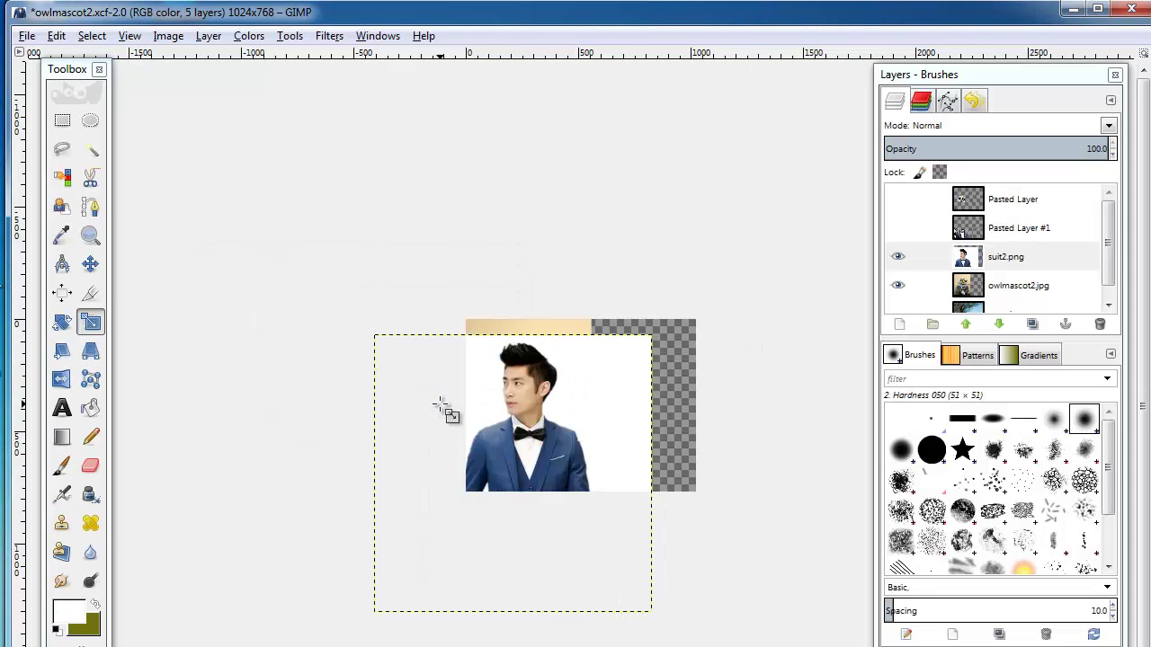
click(90, 264)
drag(534, 424, 581, 425)
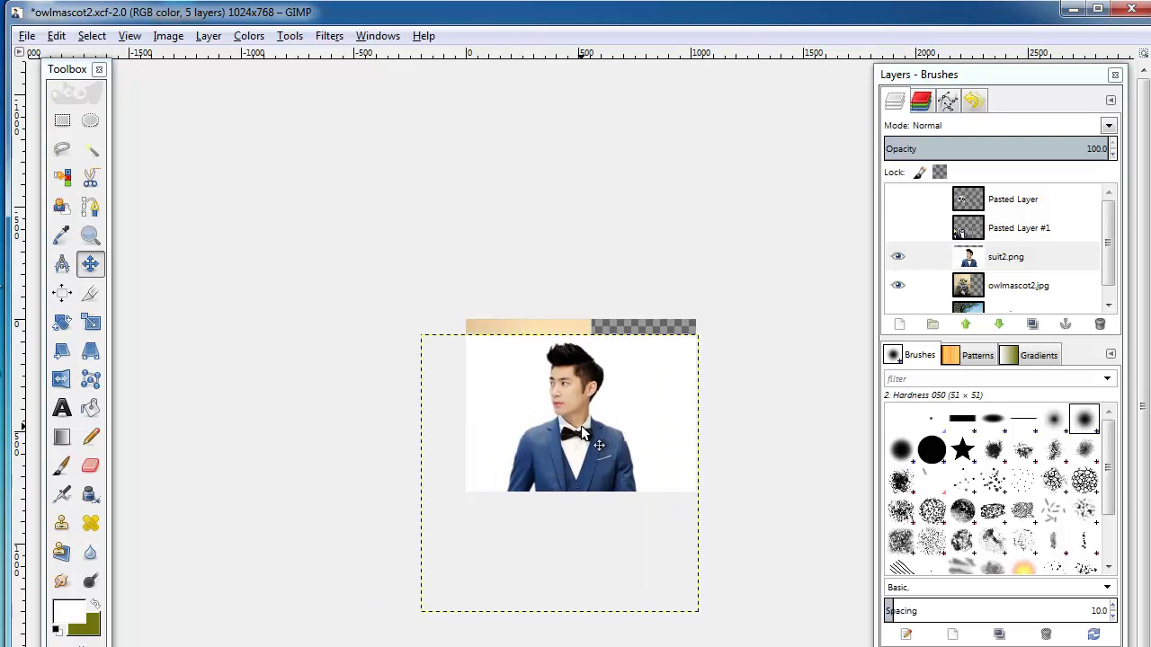
Fuzzy-select the white background around the man on the suit2.png layer, viewed at 100% zoom.
click(125, 37)
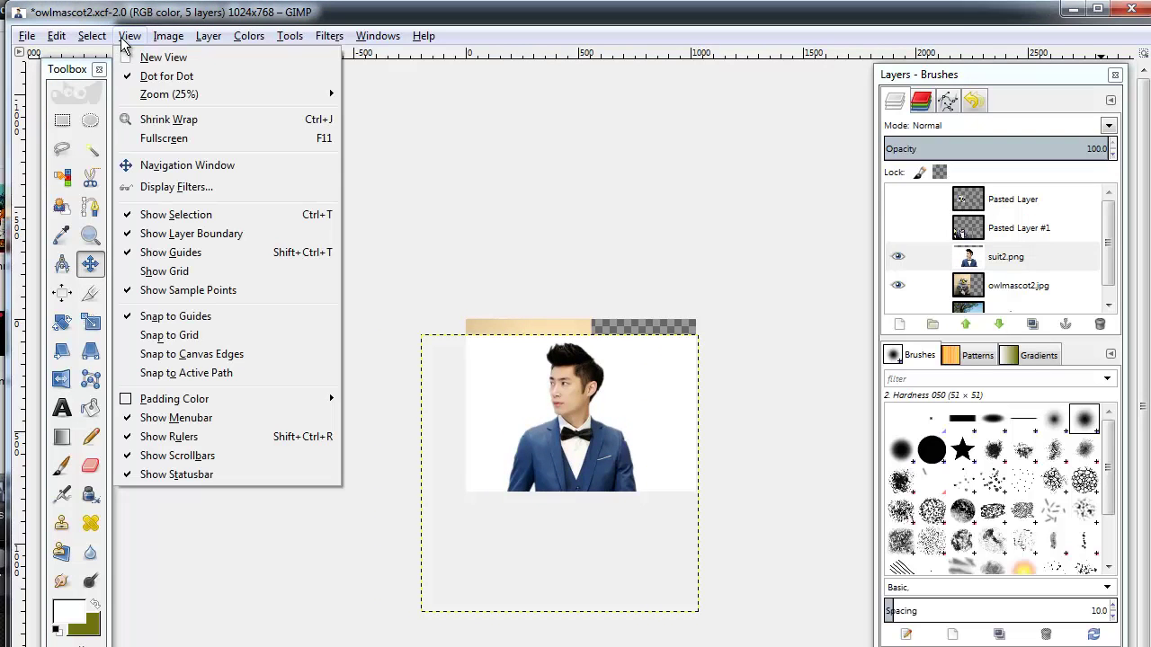
mouse_move(169, 95)
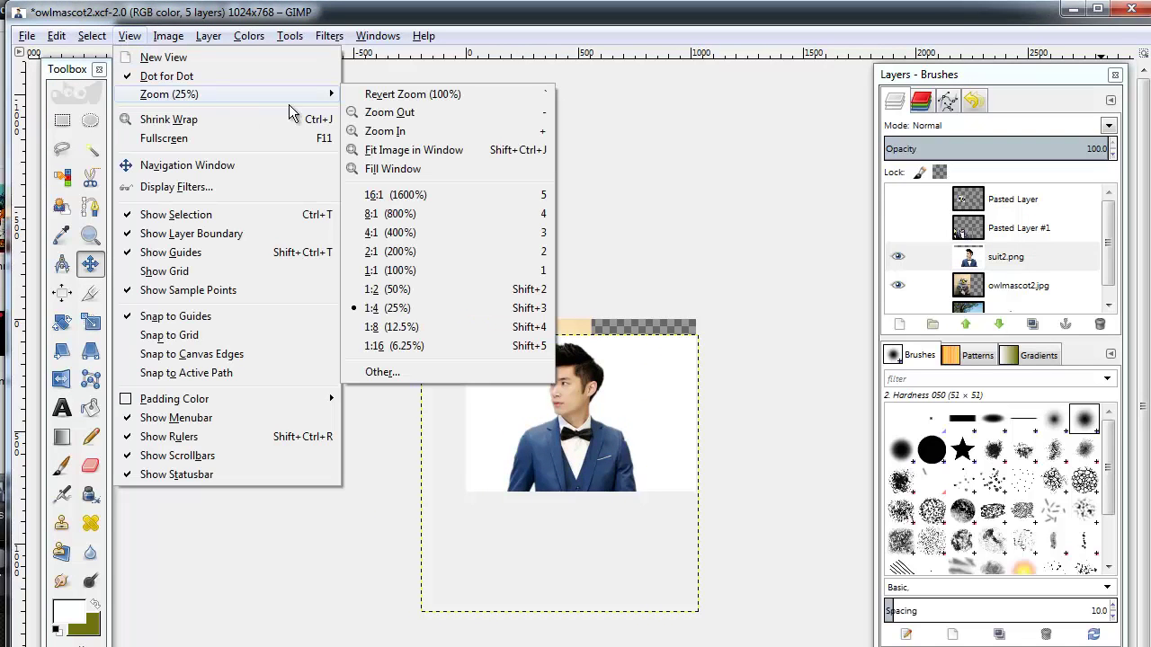
click(450, 272)
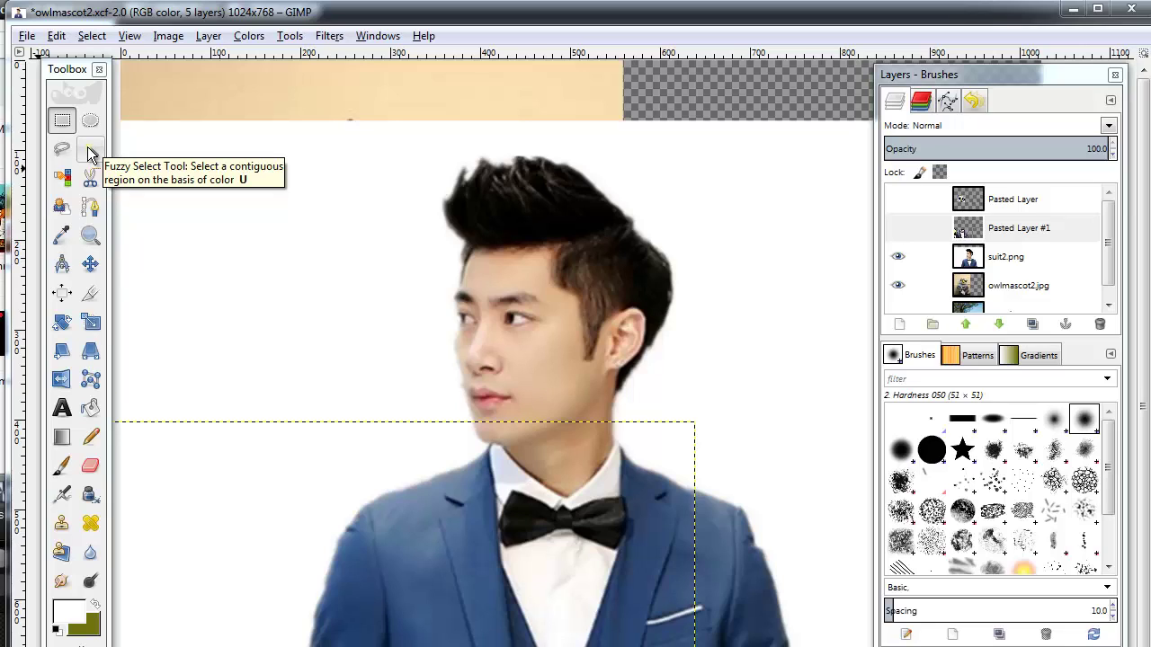
click(90, 151)
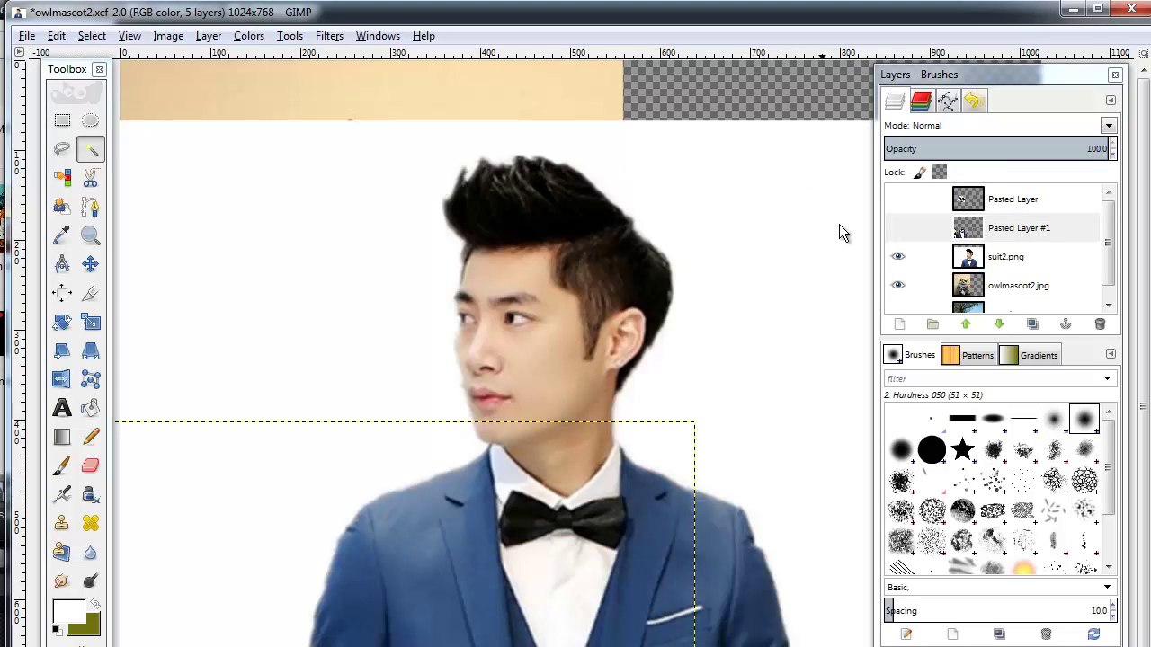
click(1011, 265)
click(436, 249)
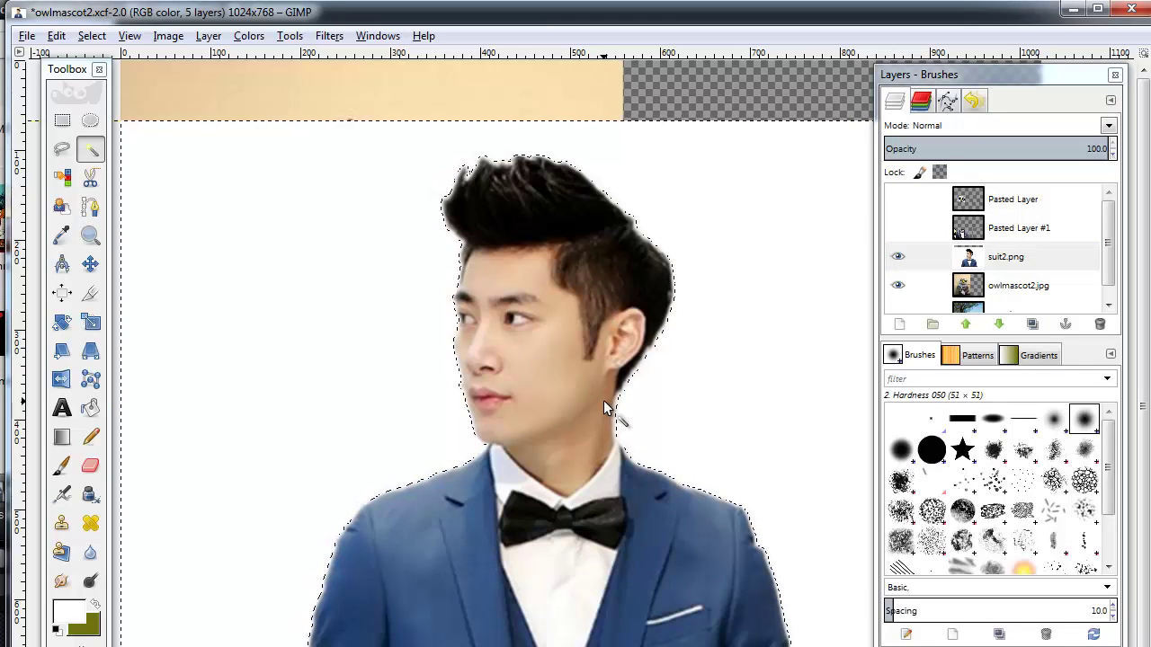
Grow the background selection by 1 px and delete the selected white area around the man.
right_click(318, 316)
mouse_move(388, 378)
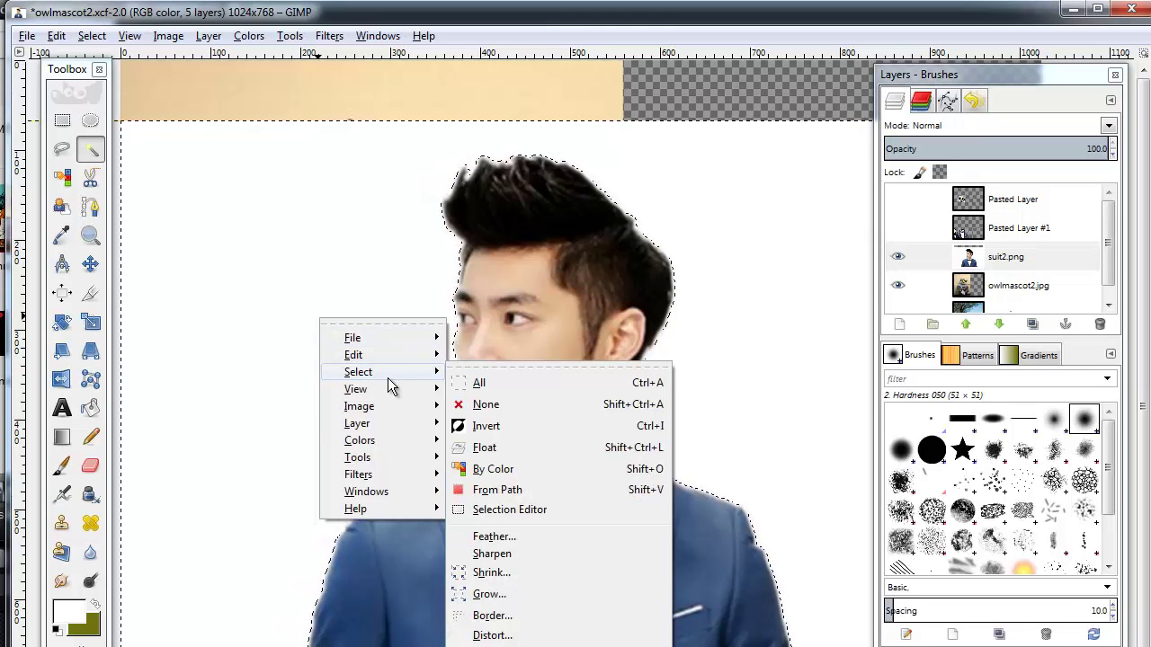
click(565, 538)
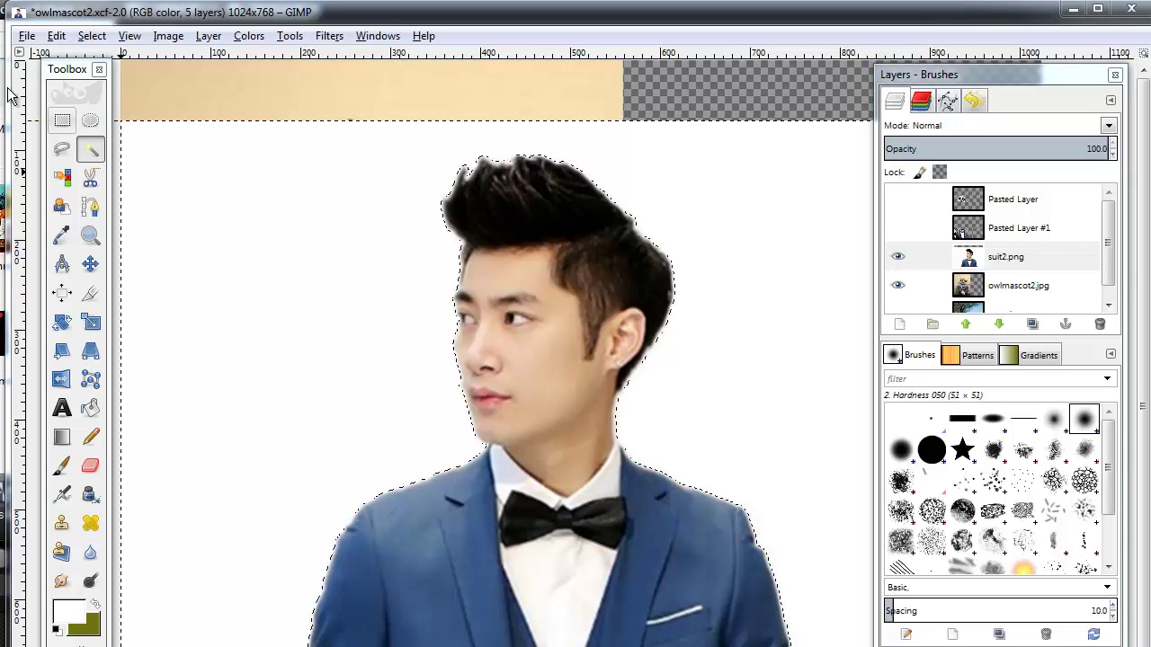
drag(541, 225, 759, 133)
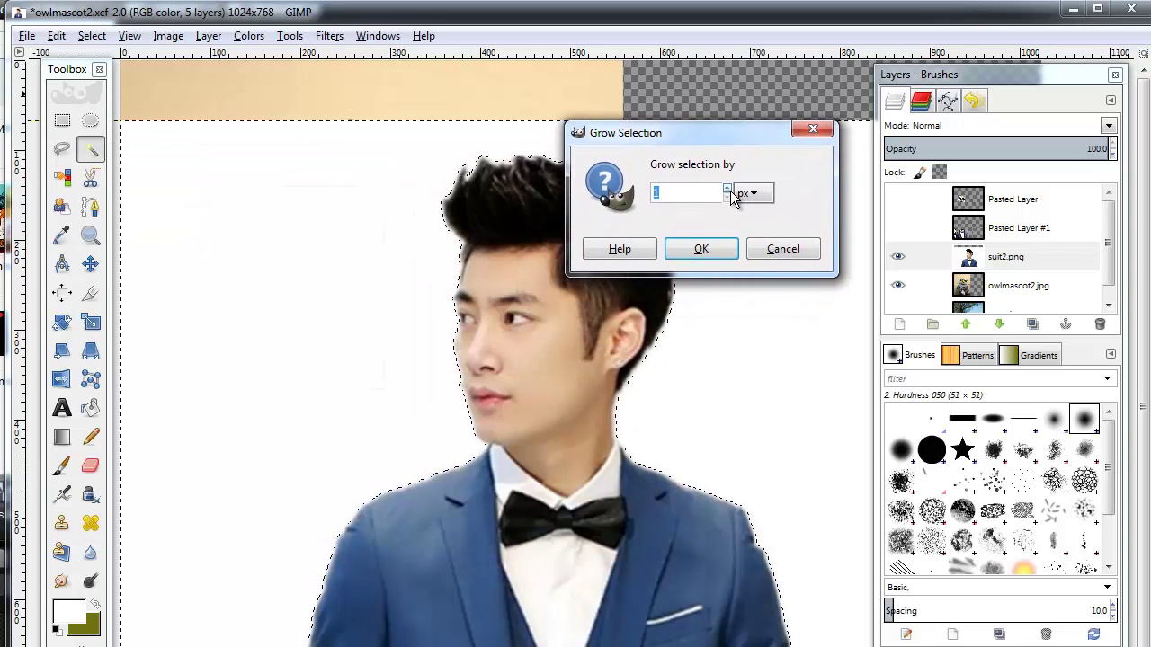
click(712, 250)
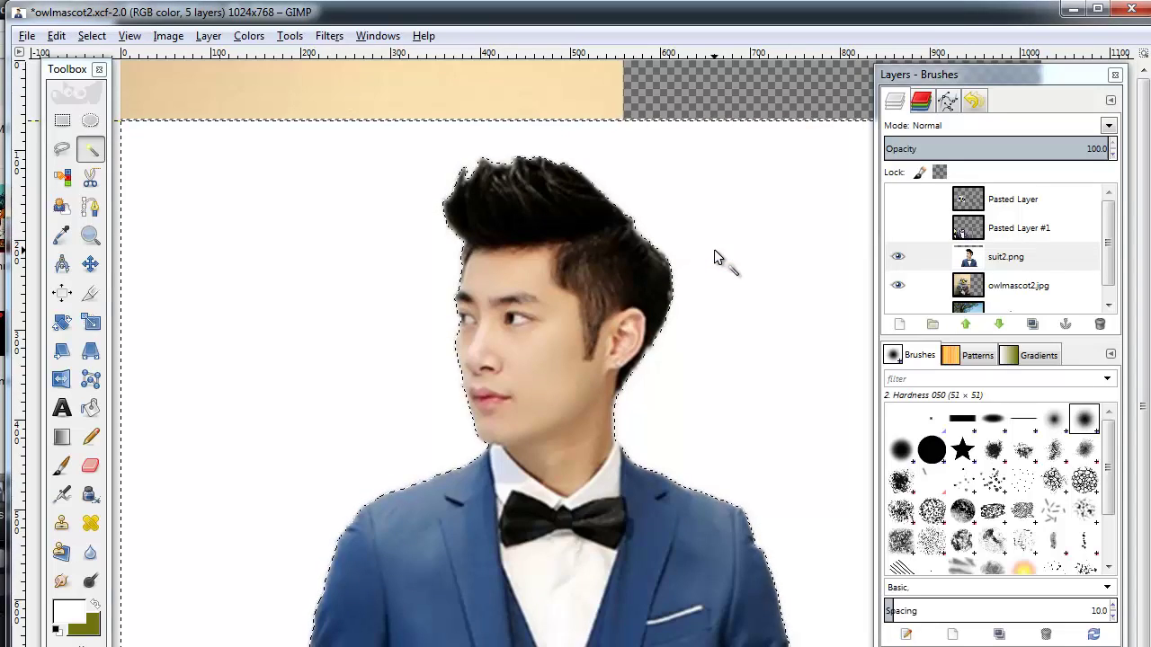
key(Delete)
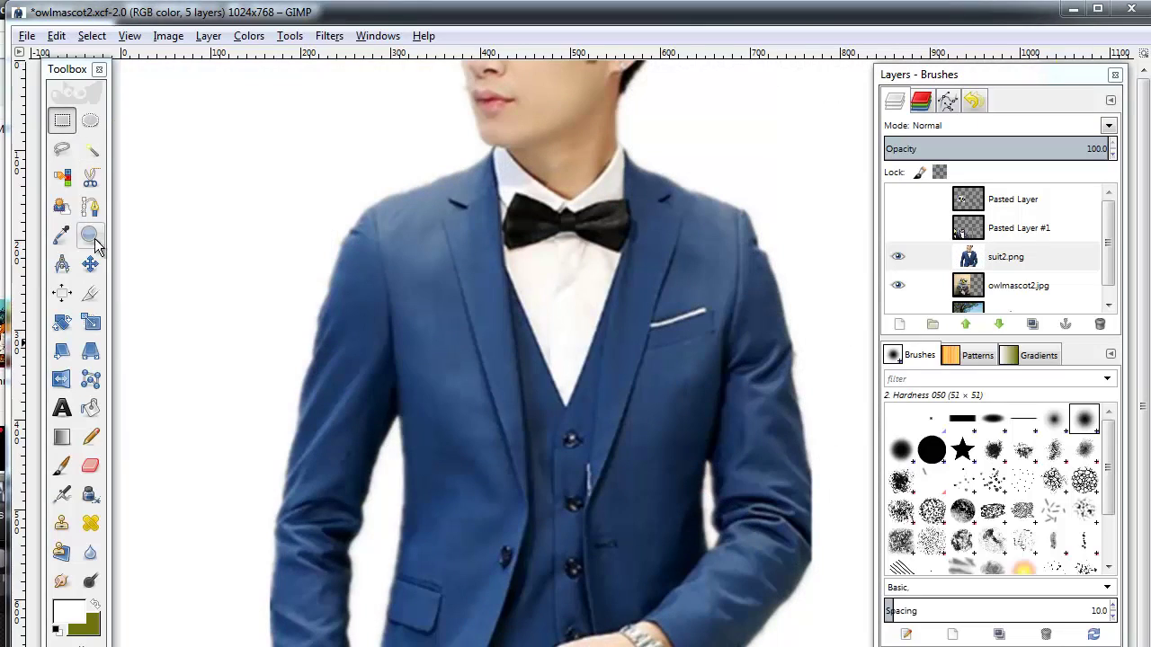
Select the jacket's darker blue shade by color on the suit2.png layer and delete it.
click(63, 184)
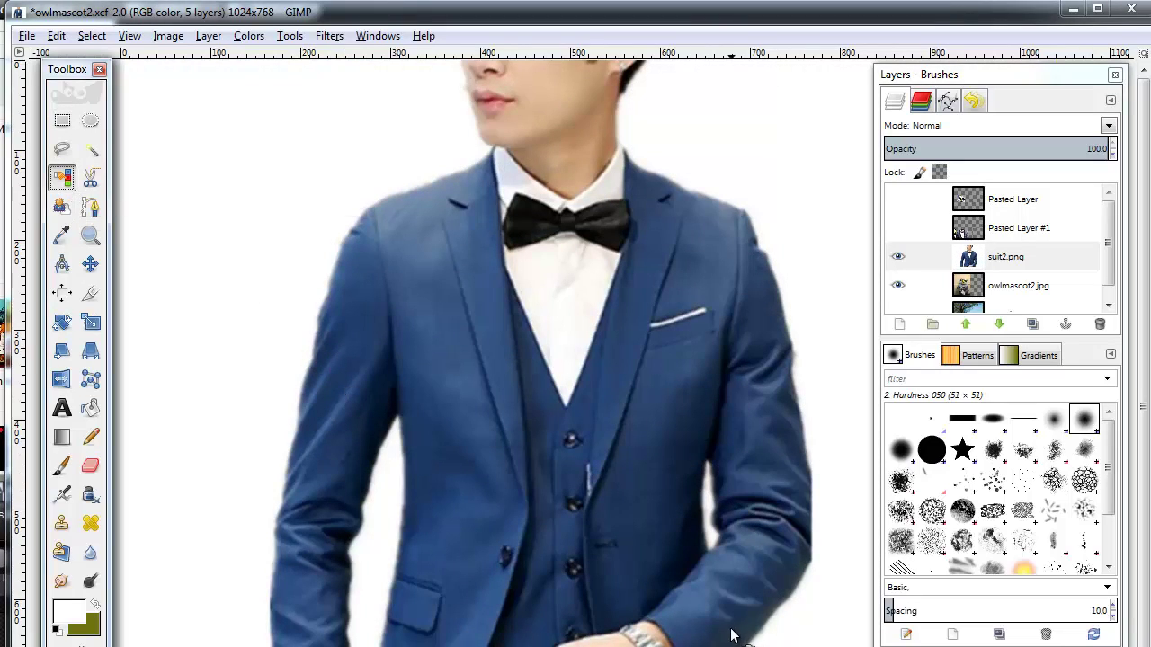
click(695, 642)
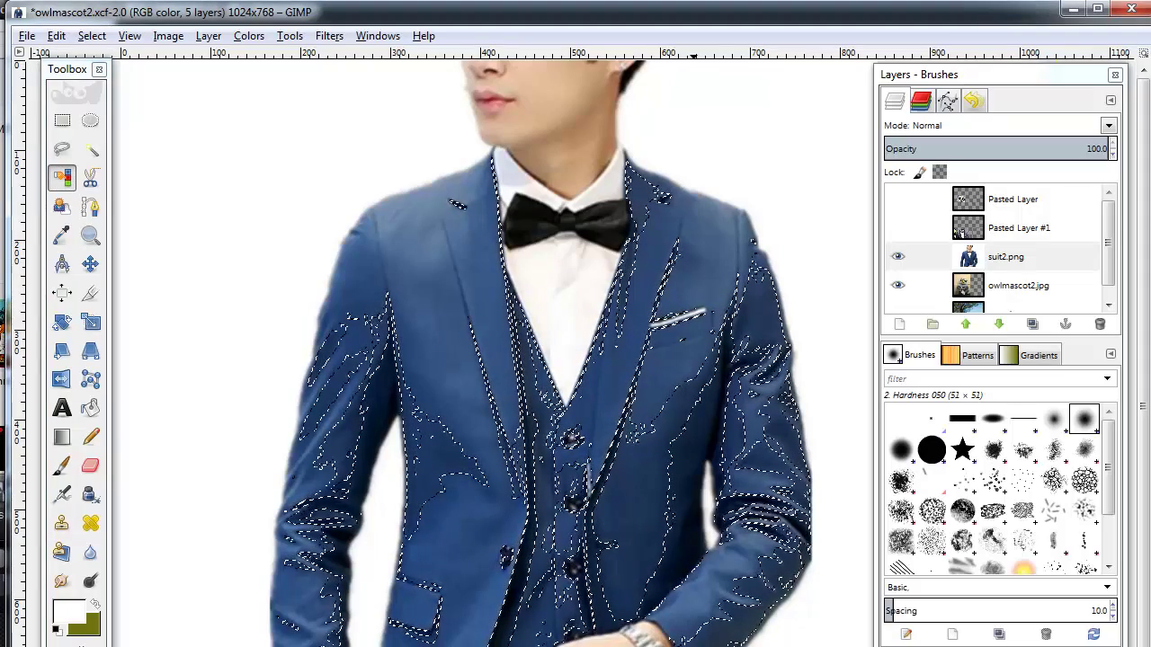
key(Delete)
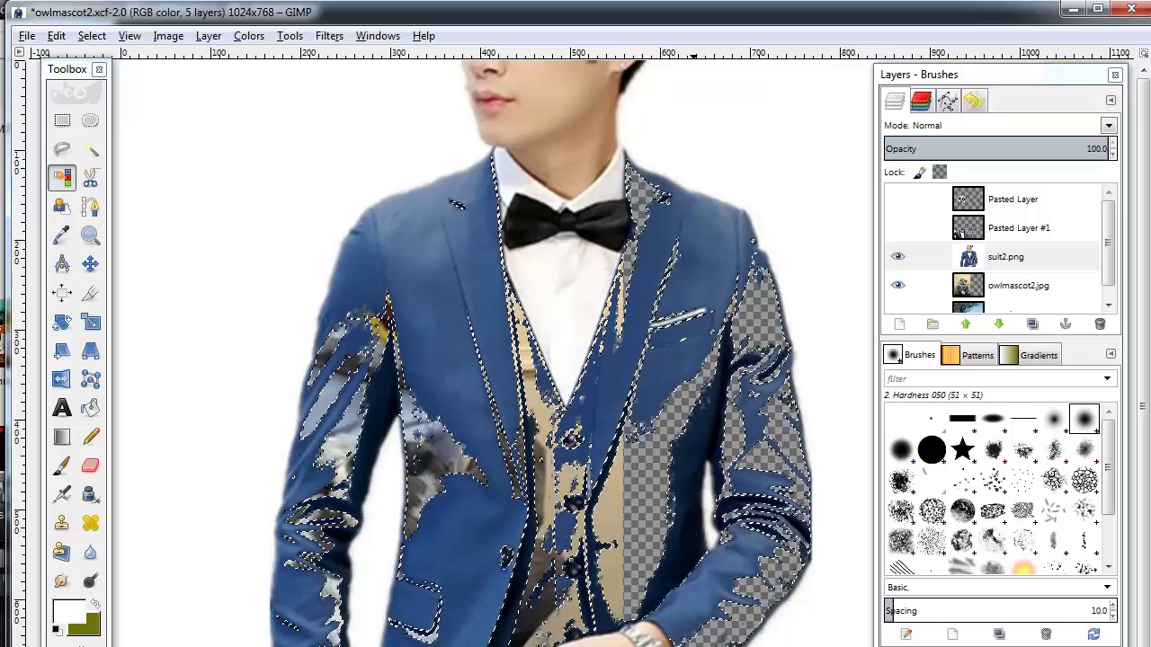
Select the medium blue of the jacket's chest by color, delete it, and clear the selection.
click(436, 313)
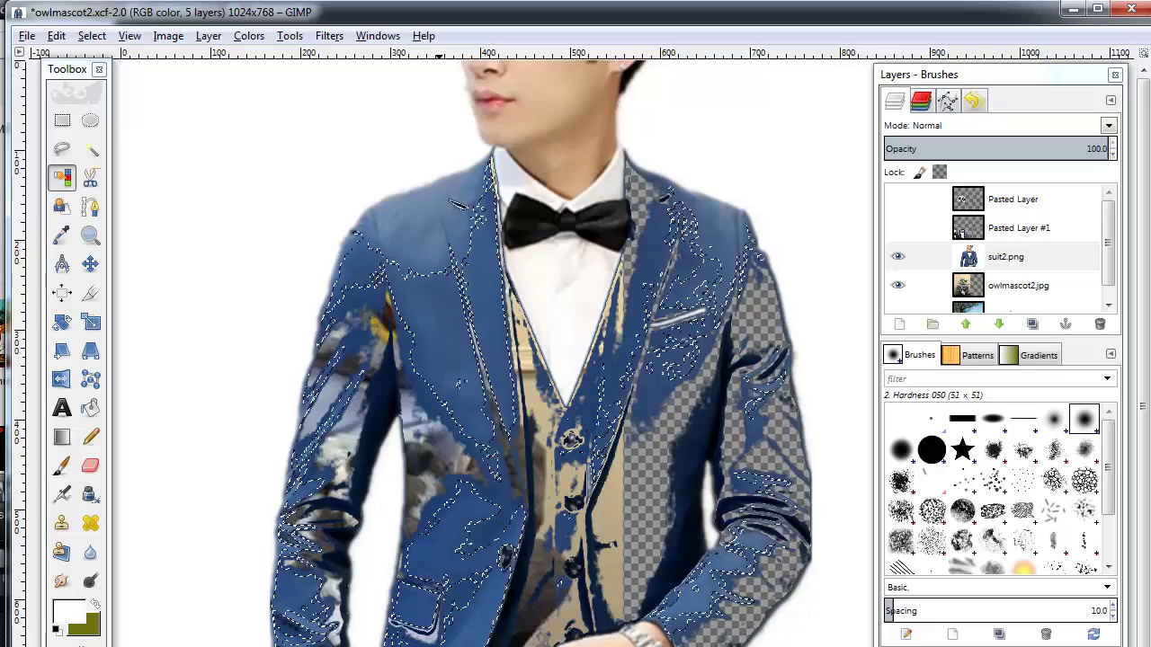
key(Delete)
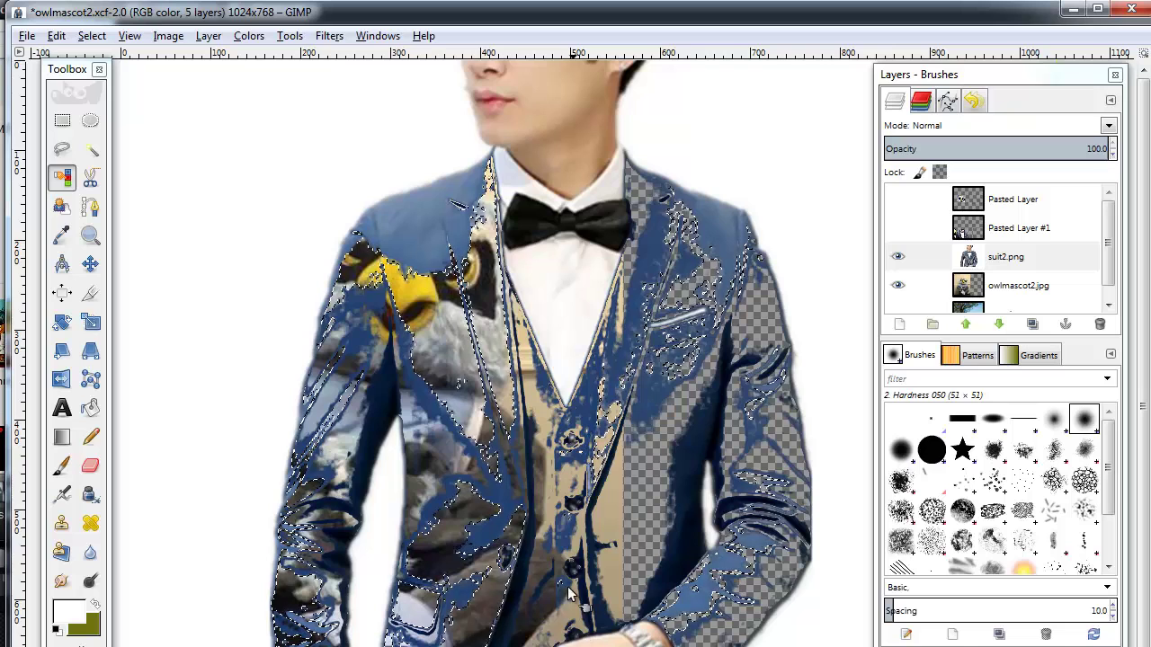
click(62, 121)
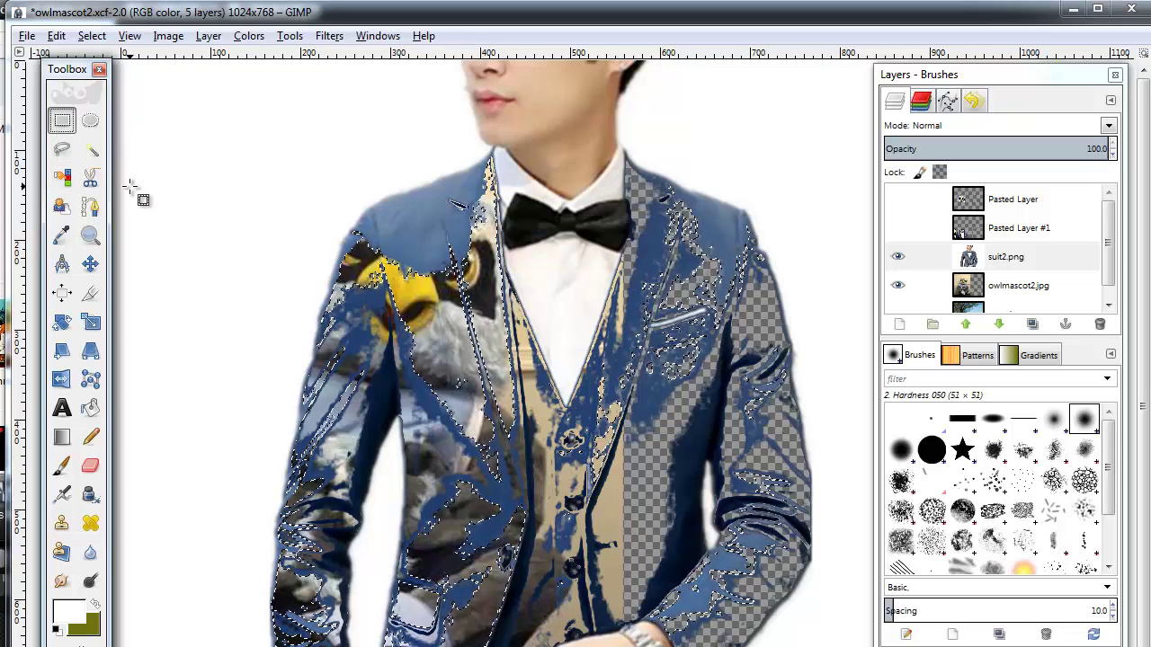
click(543, 321)
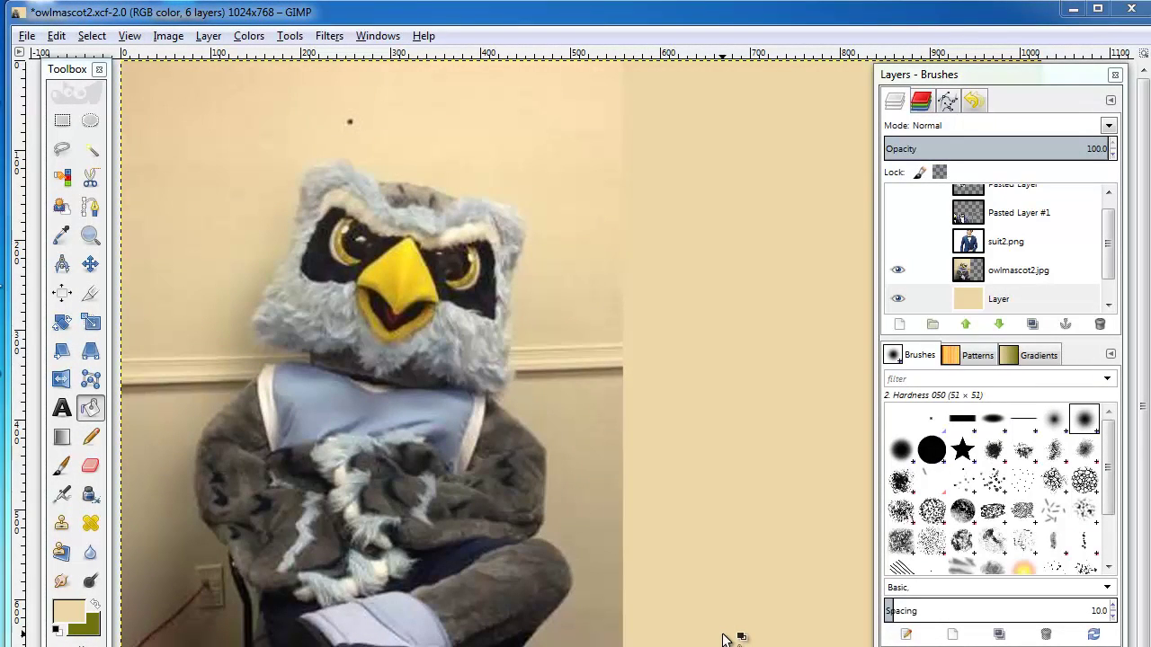
Trace the lower edge of the owl's head with a path from the chin to just before the lower corner beside the collar.
click(84, 210)
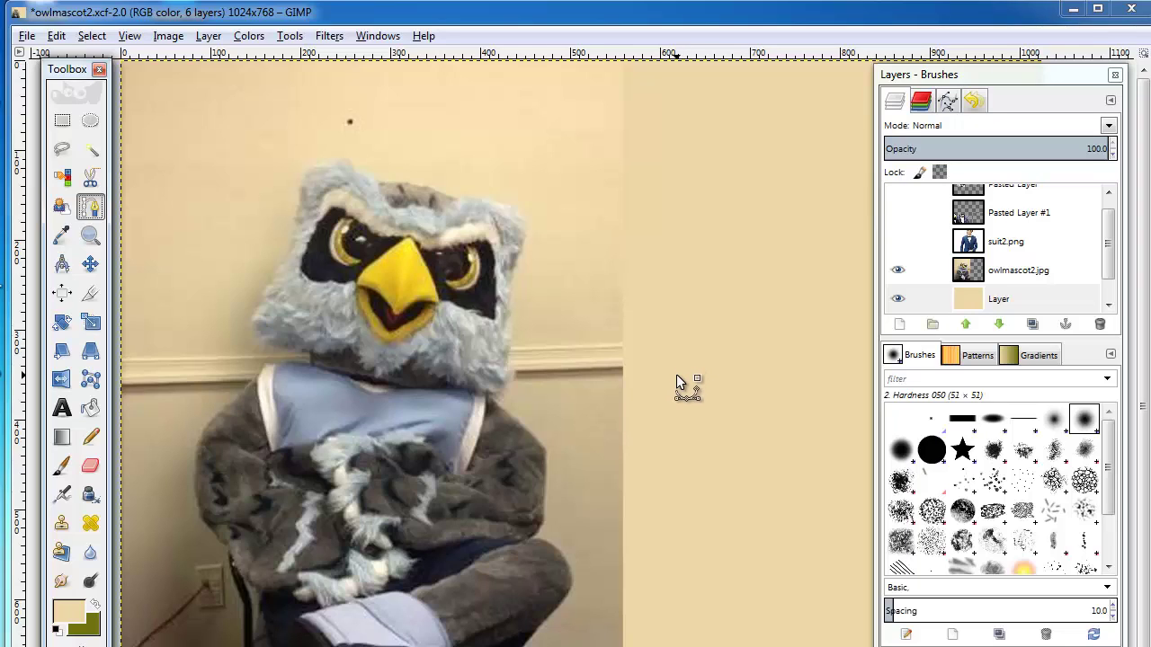
click(351, 350)
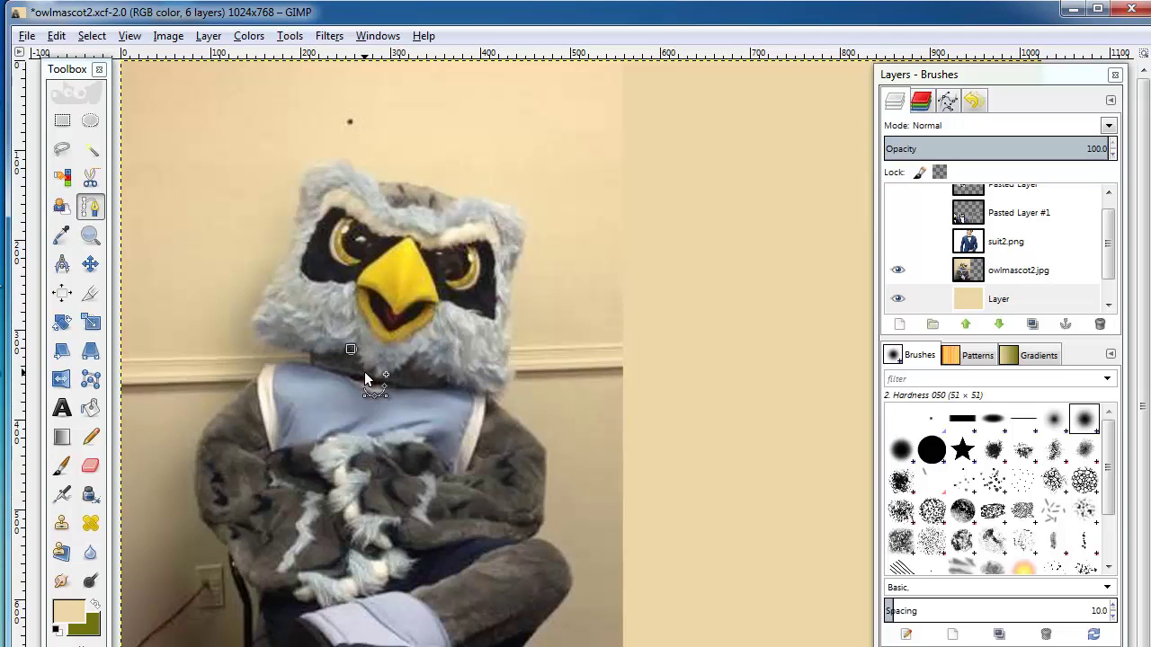
click(358, 363)
click(367, 379)
click(380, 376)
click(393, 371)
click(405, 369)
click(419, 370)
click(444, 382)
click(463, 390)
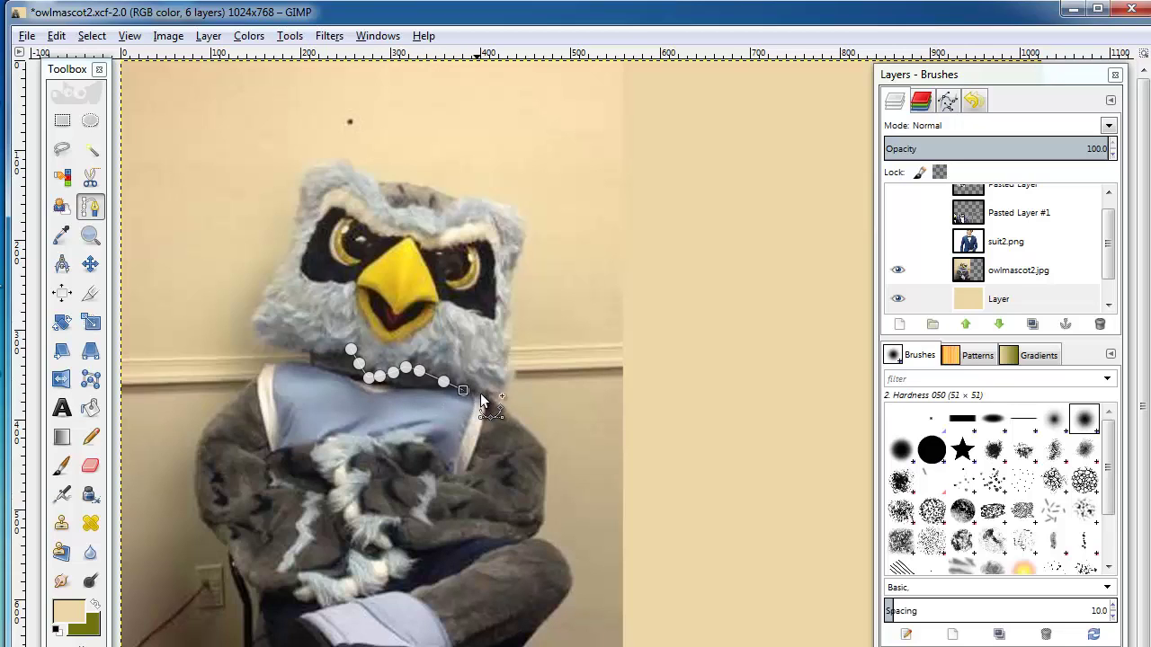
Continue the path around the head's lower right corner and up its right cheek to beside the eye.
drag(487, 395, 512, 380)
click(512, 378)
click(510, 365)
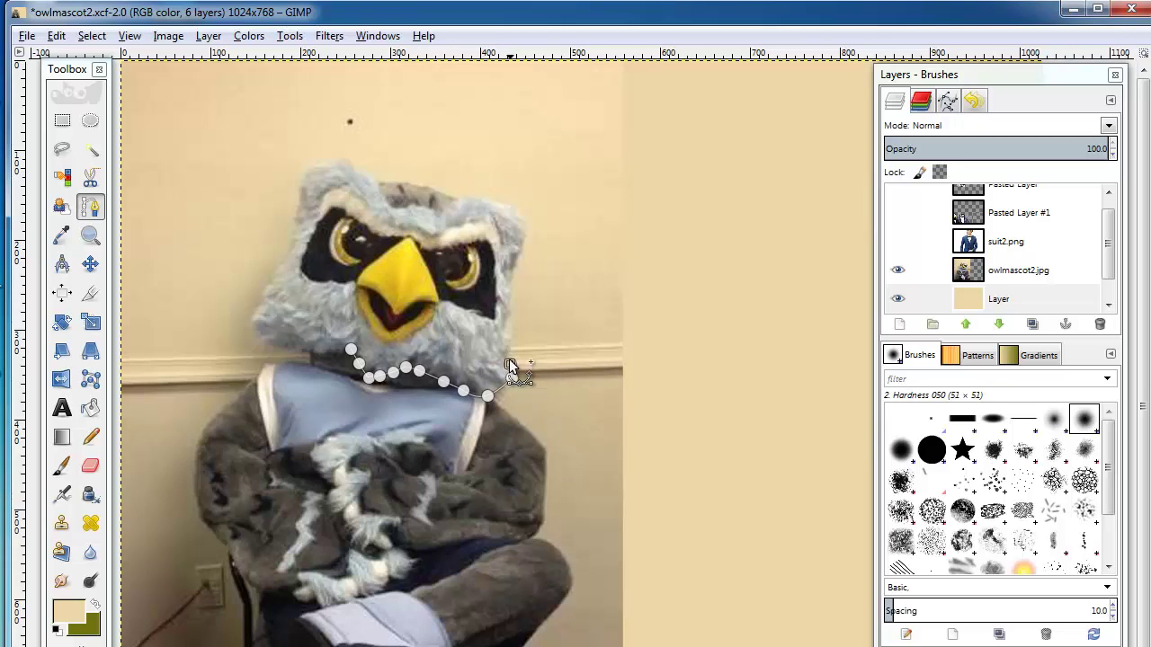
click(506, 350)
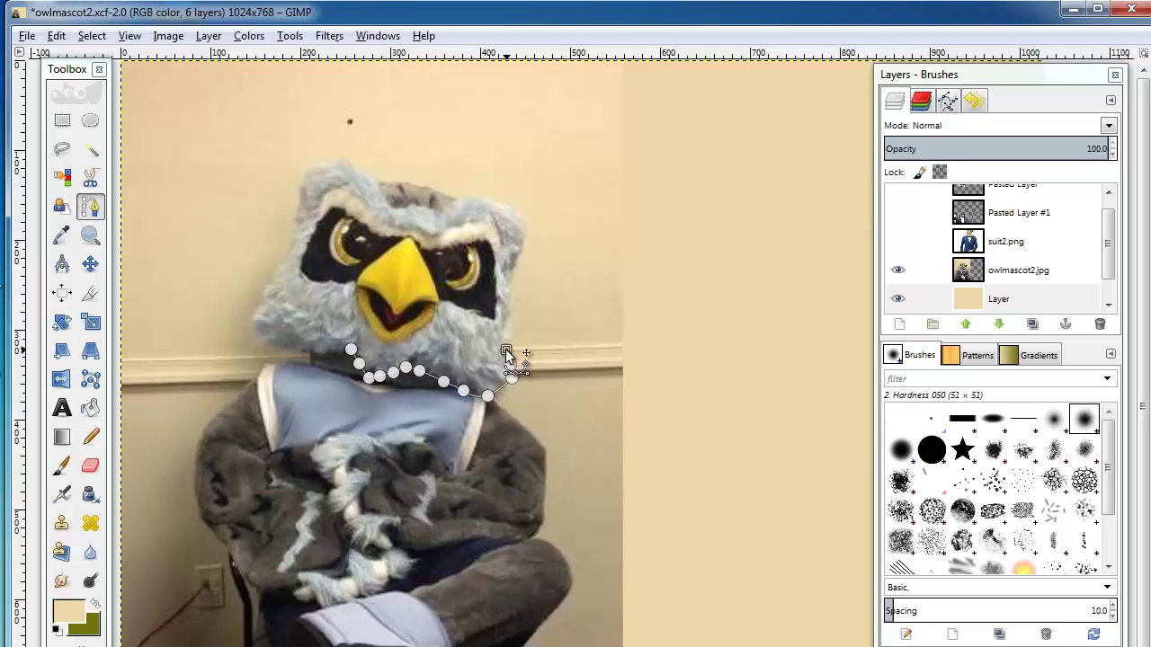
click(510, 302)
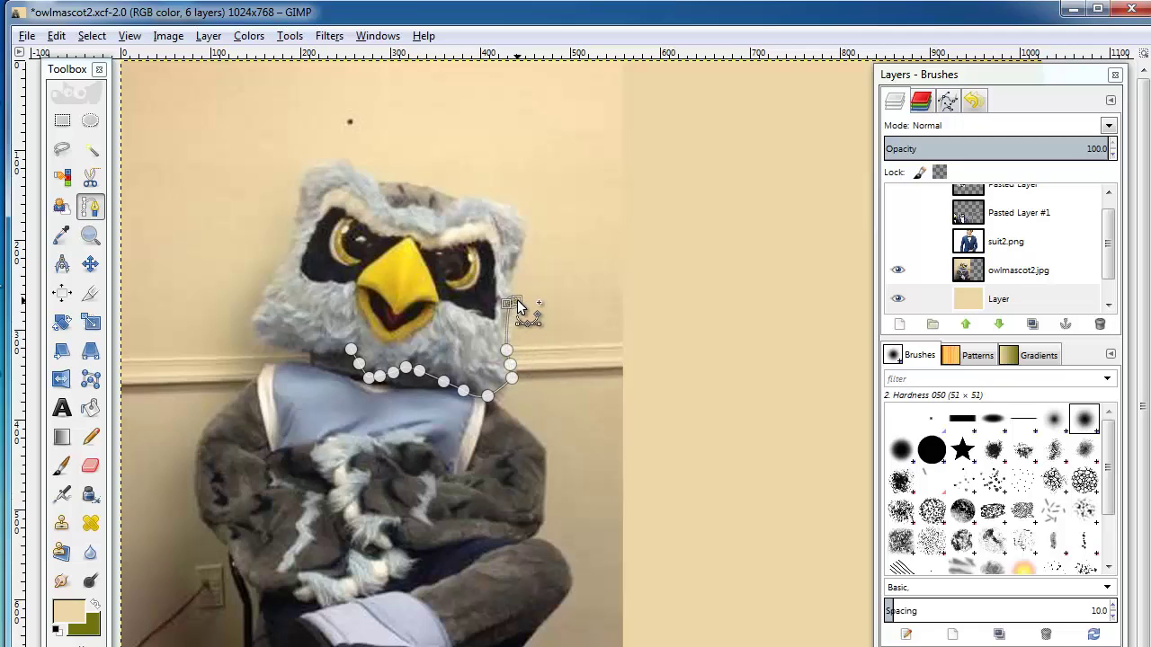
mouse_move(517, 301)
mouse_down()
mouse_move(564, 281)
mouse_move(514, 289)
mouse_up()
click(521, 256)
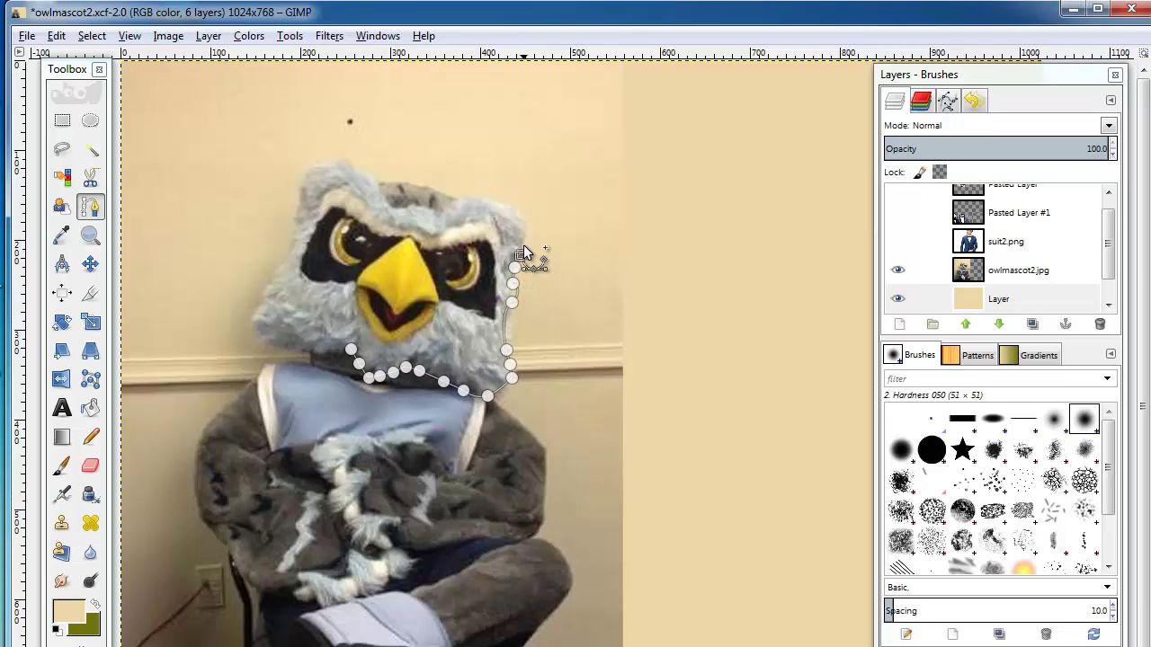
Extend the path around the upper right ear tuft and across the top of the owl's head to the other tuft.
click(525, 239)
click(521, 214)
click(499, 202)
click(469, 197)
click(427, 189)
click(396, 183)
click(380, 182)
click(357, 163)
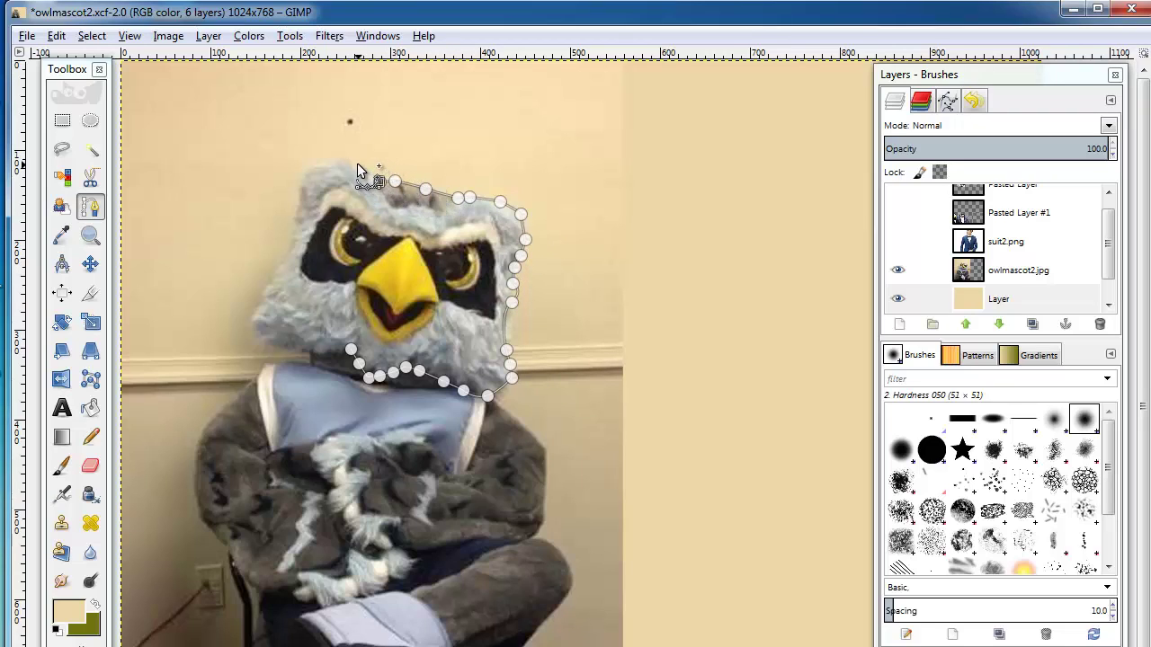
Continue the path around the upper left ear tuft, down the left cheek and back along the jaw toward the chin.
click(336, 158)
click(299, 210)
click(294, 234)
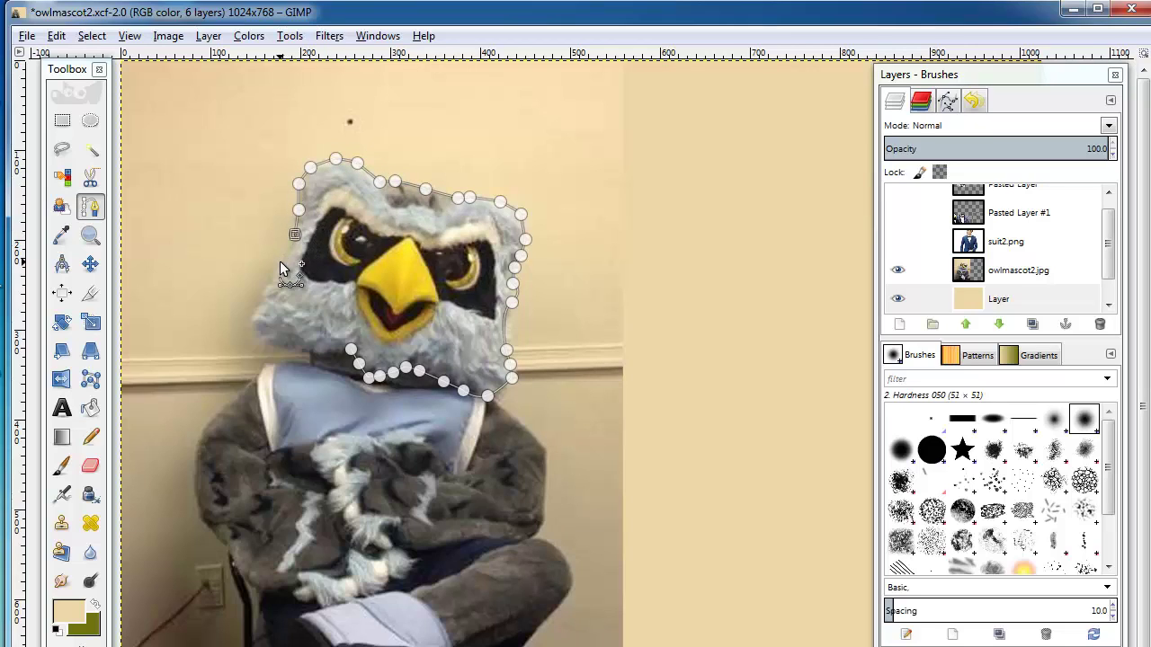
click(280, 262)
click(260, 295)
click(248, 324)
click(262, 334)
click(276, 345)
Convert the path around the owl's head into a selection.
right_click(353, 356)
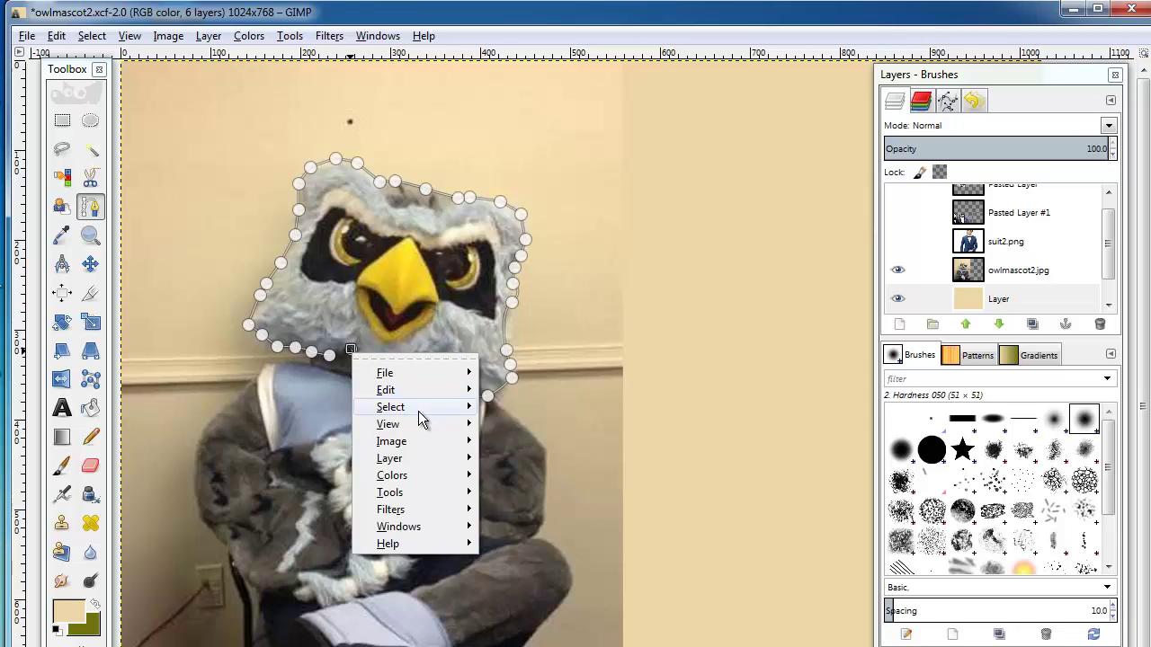
mouse_move(417, 413)
click(547, 527)
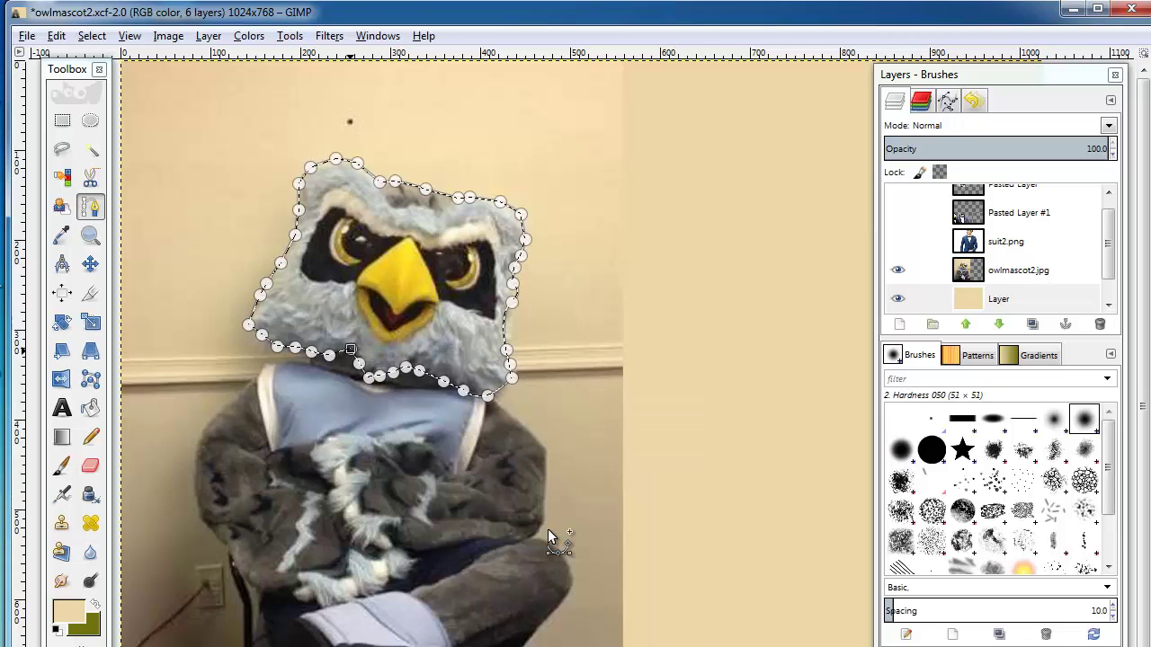
Try copying the selected area from the background layer and pasting it as a new layer, and undo the layer creation.
key(ctrl+c)
key(ctrl+v)
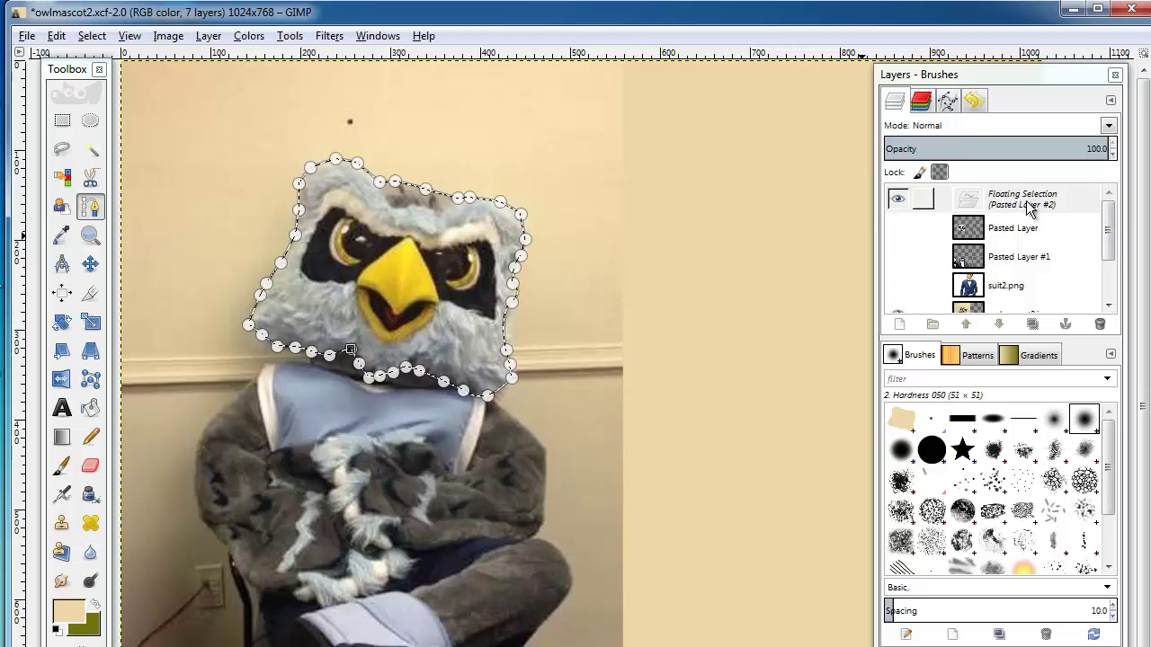
right_click(409, 280)
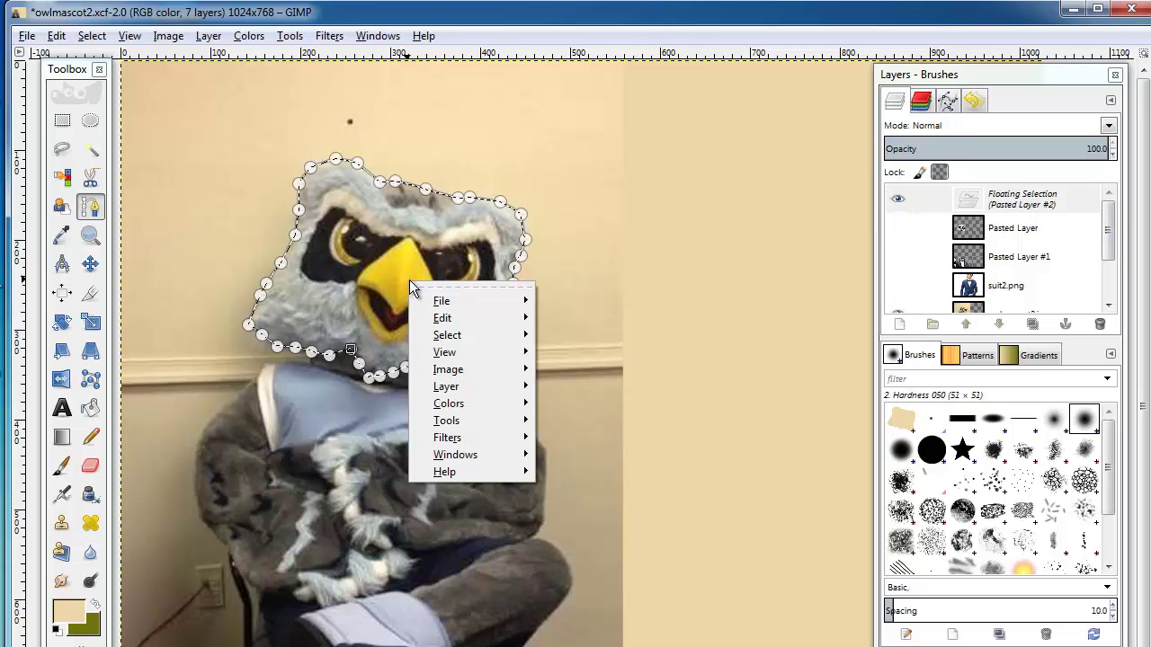
click(1046, 205)
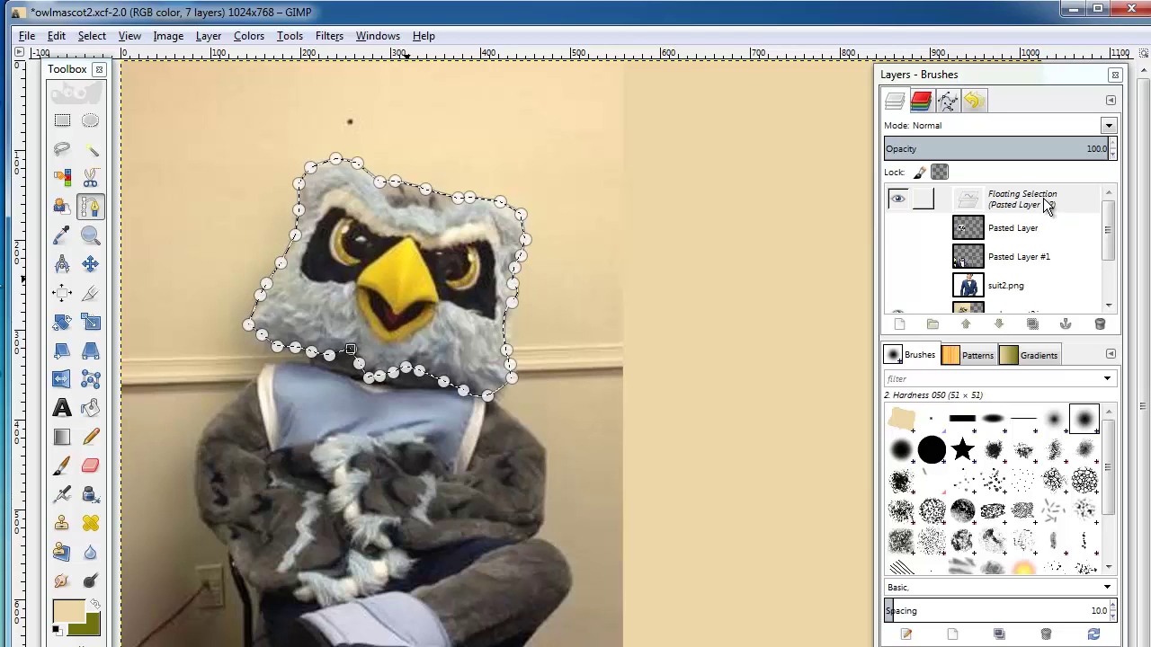
click(900, 325)
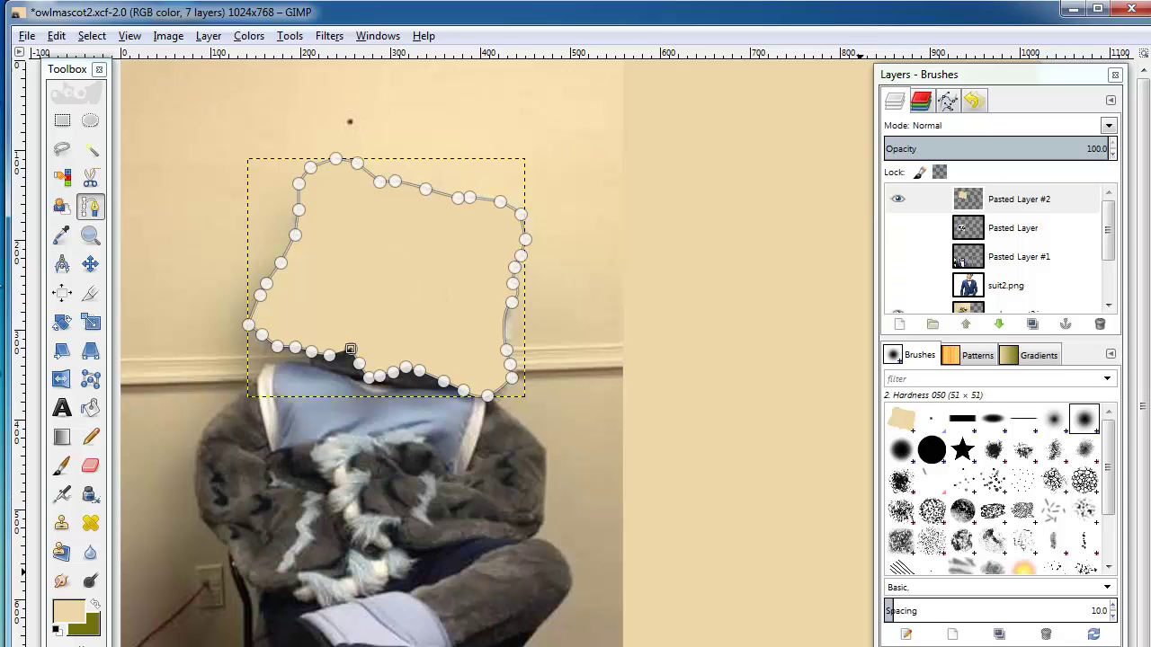
key(ctrl+z)
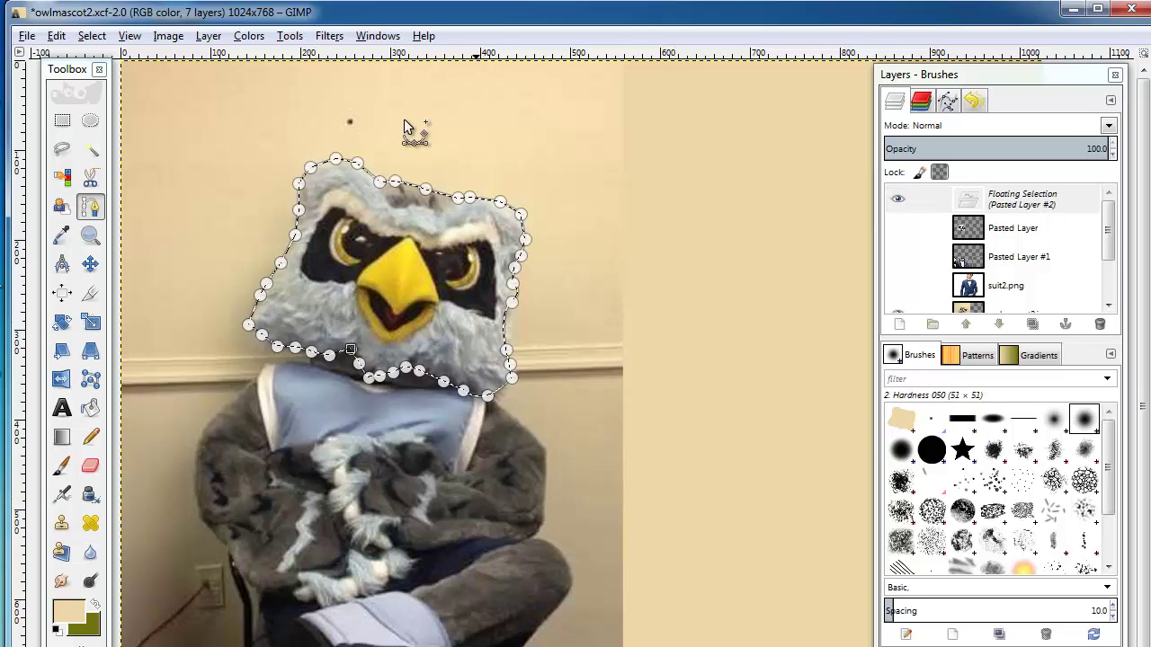
Examine the selection edge along the underside of the owl's head at 400% zoom.
click(208, 36)
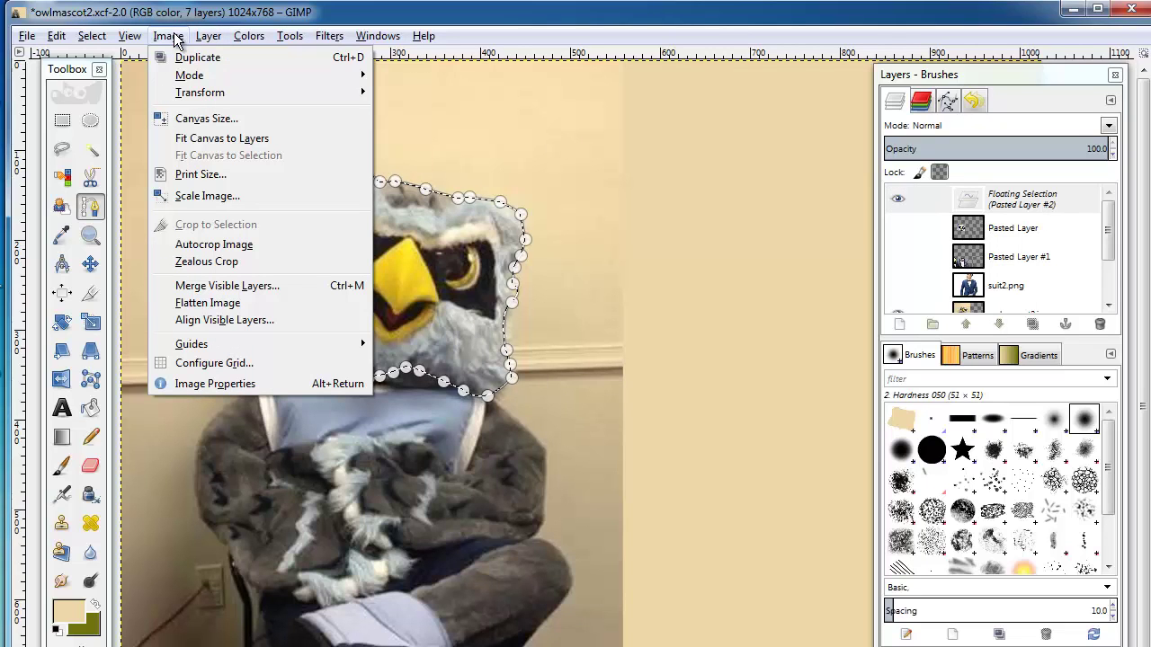
click(131, 51)
click(130, 36)
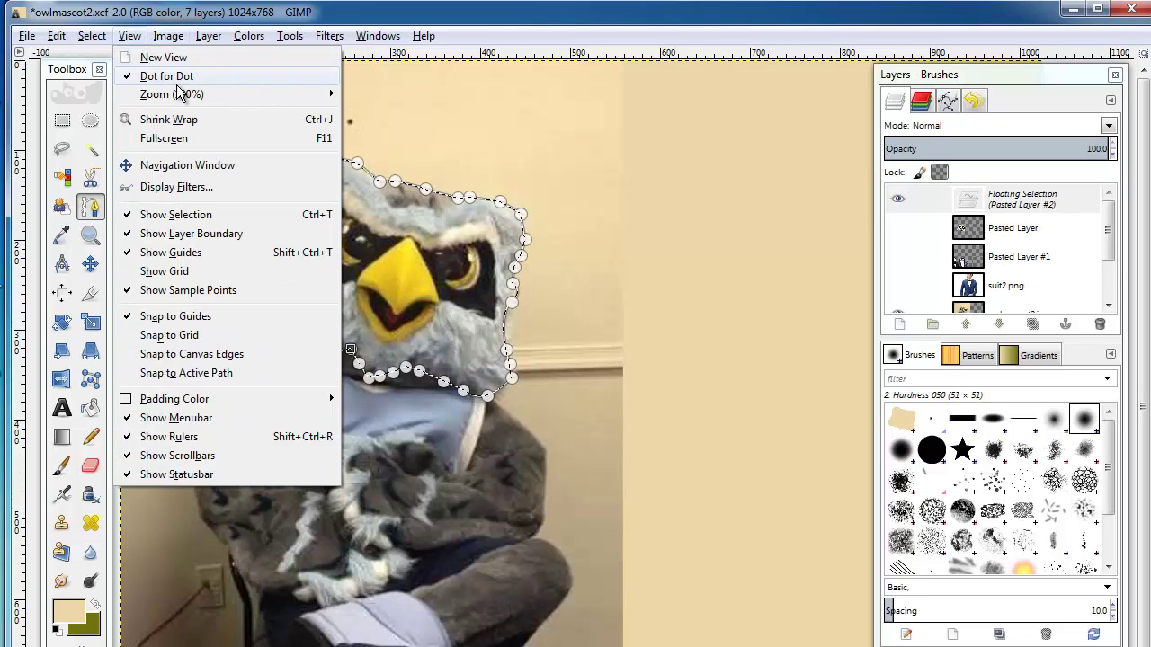
mouse_move(188, 94)
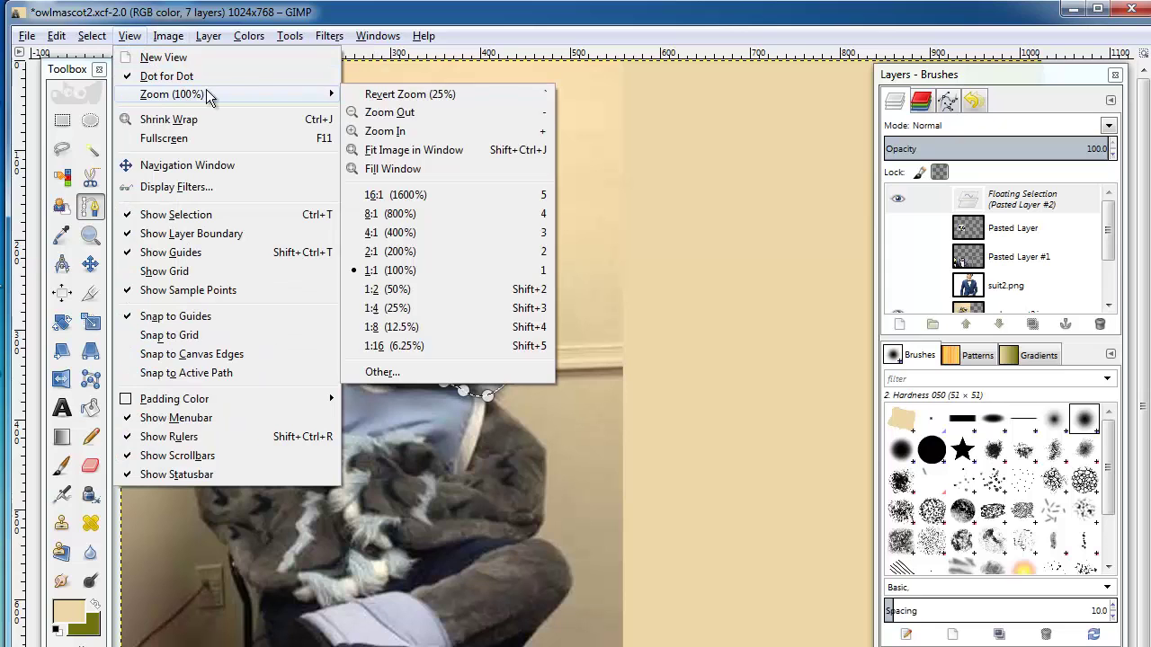
click(484, 231)
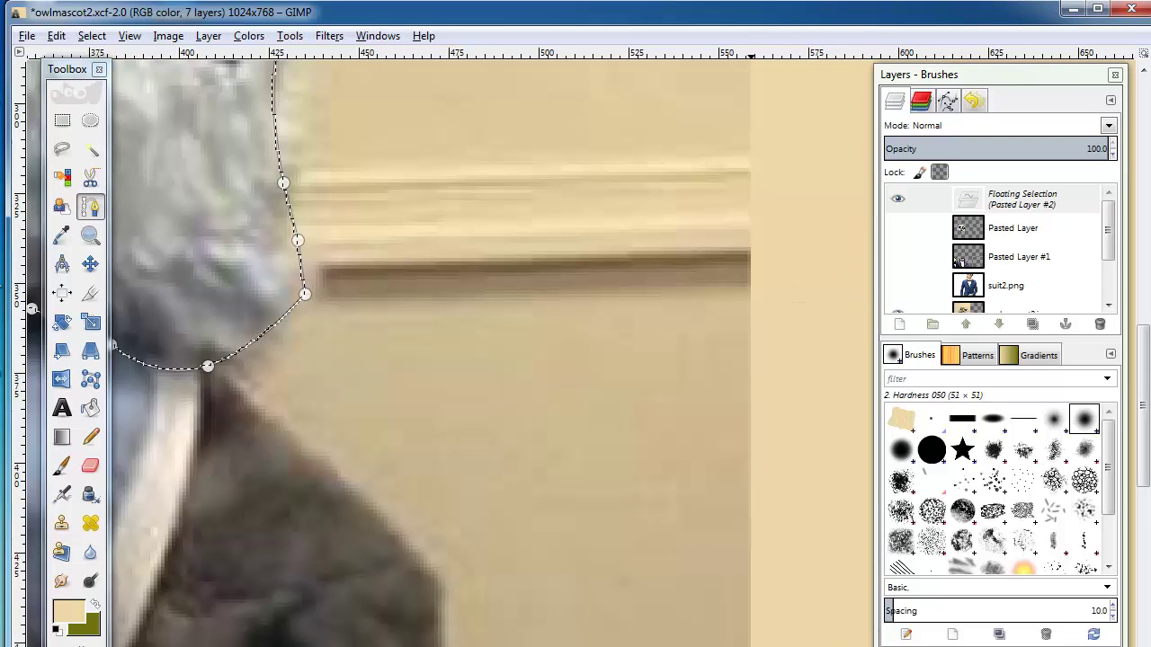
drag(720, 646, 501, 646)
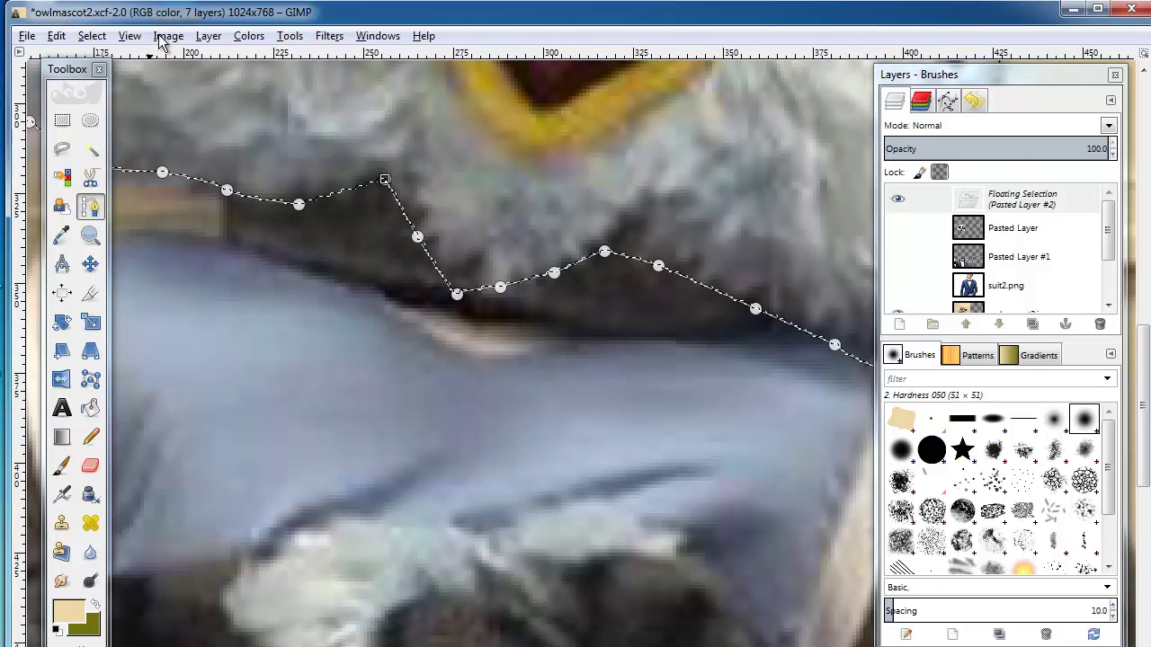
click(1012, 202)
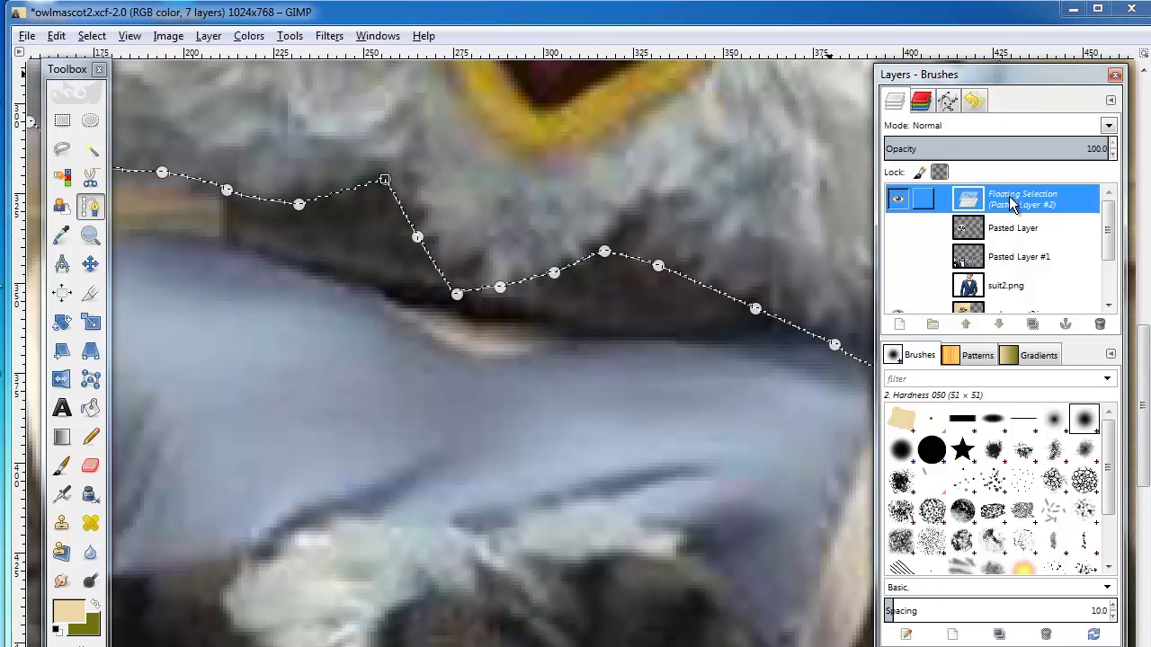
right_click(1011, 200)
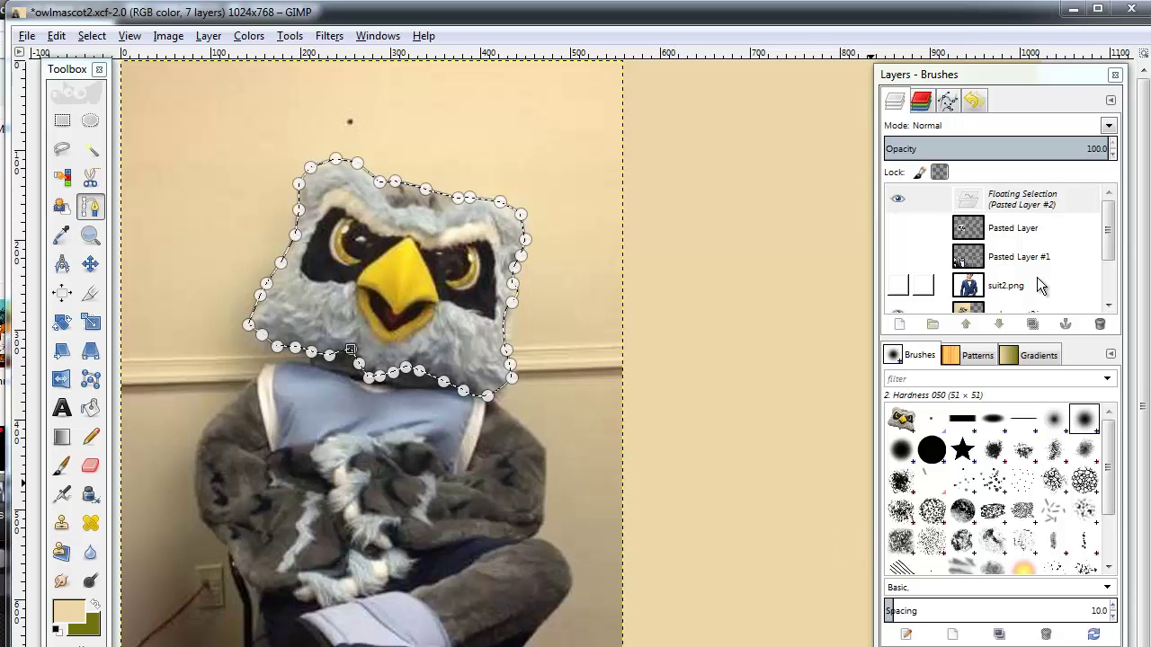
Turn the floating owl head selection into a new layer and hide the owlmascot2.jpg layer.
right_click(1045, 203)
click(1079, 236)
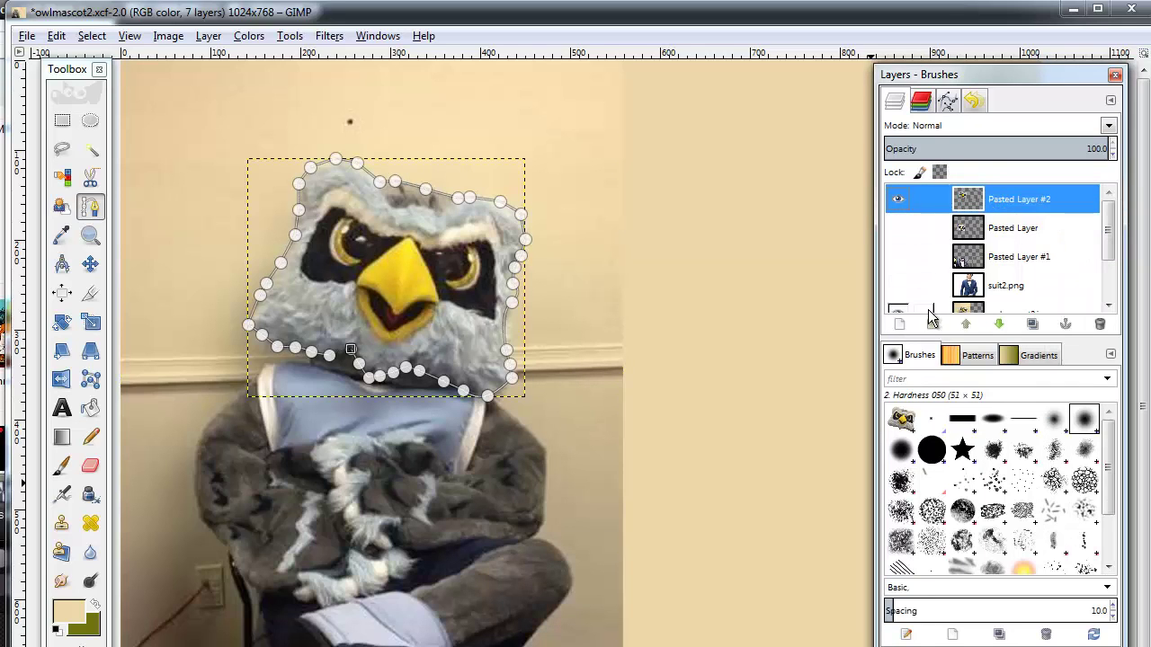
click(899, 310)
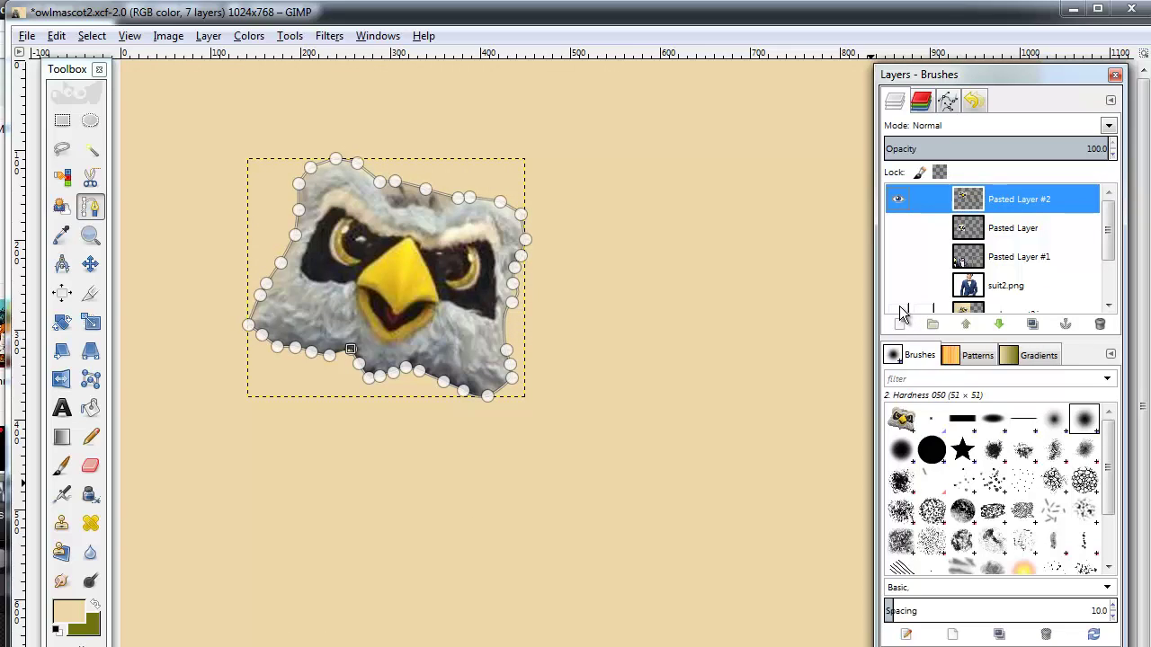
Erase the rough edges along the underside of the owl's head on Pasted Layer #2 using the Eraser with the Hardness 050 brush.
click(62, 120)
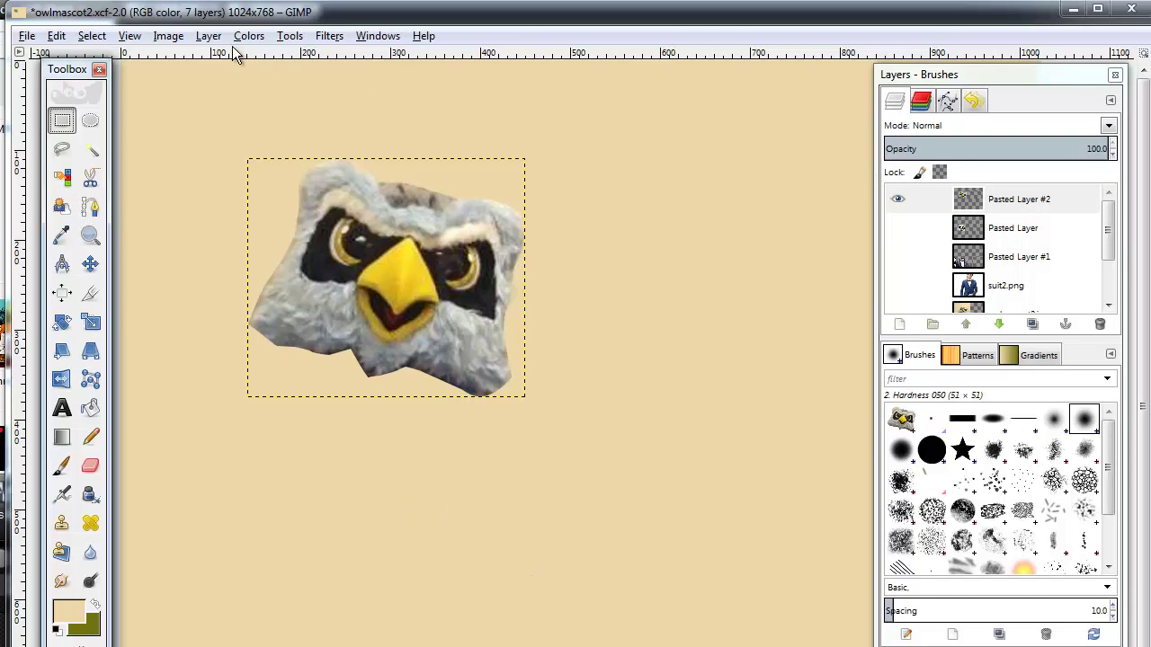
click(130, 36)
mouse_move(234, 94)
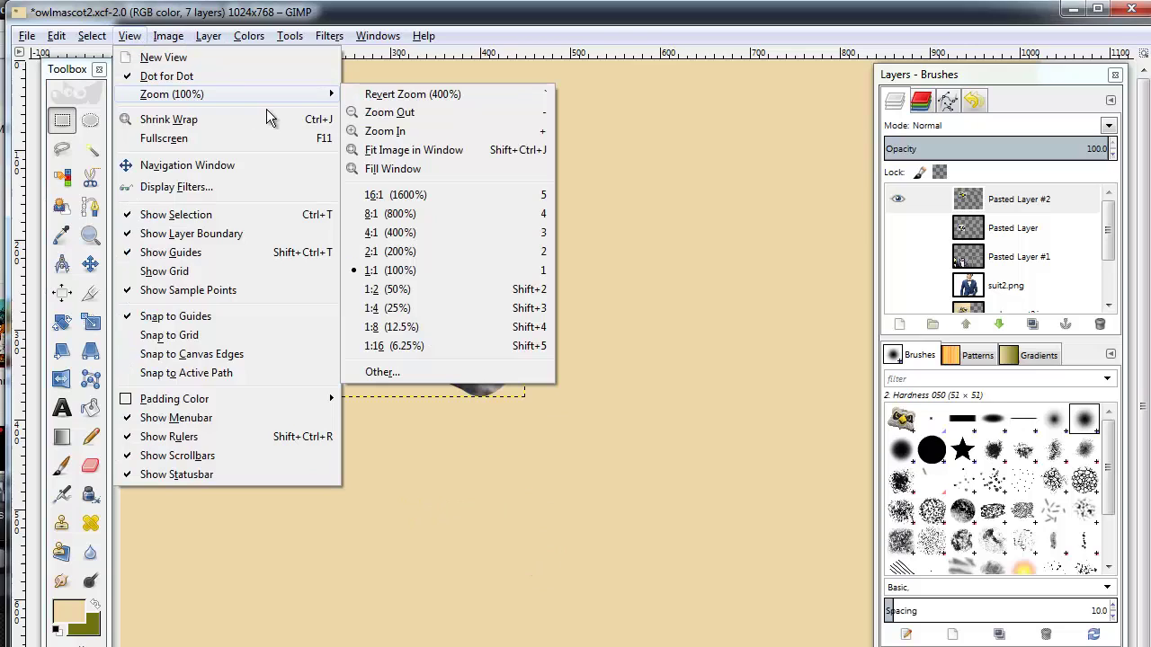
click(426, 255)
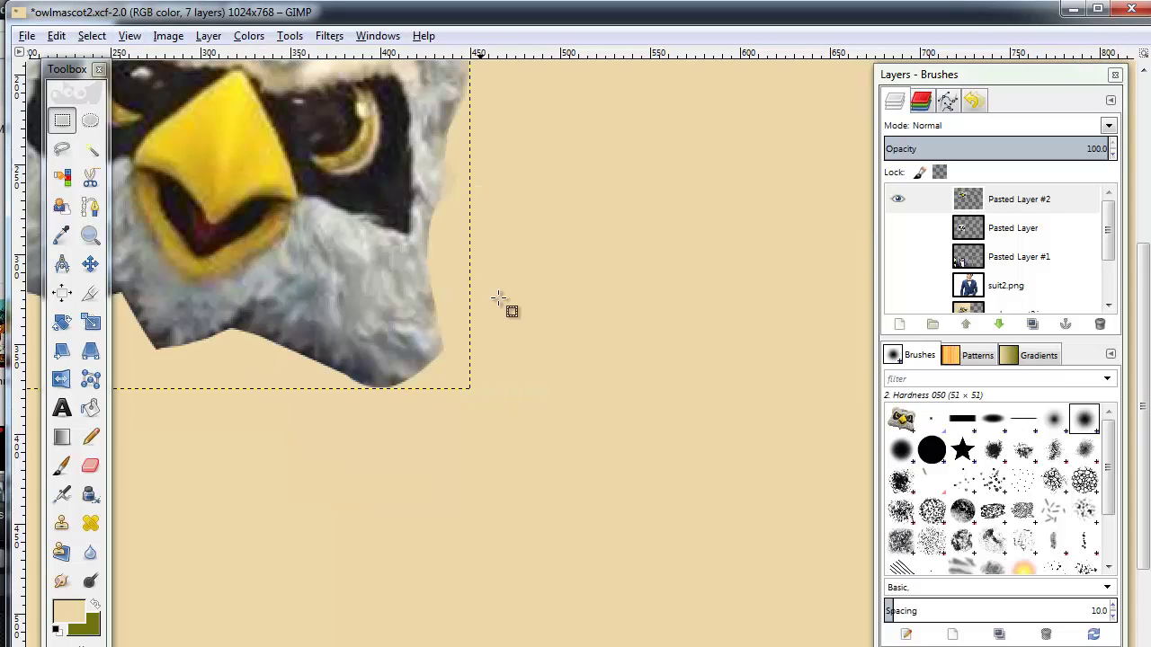
click(90, 466)
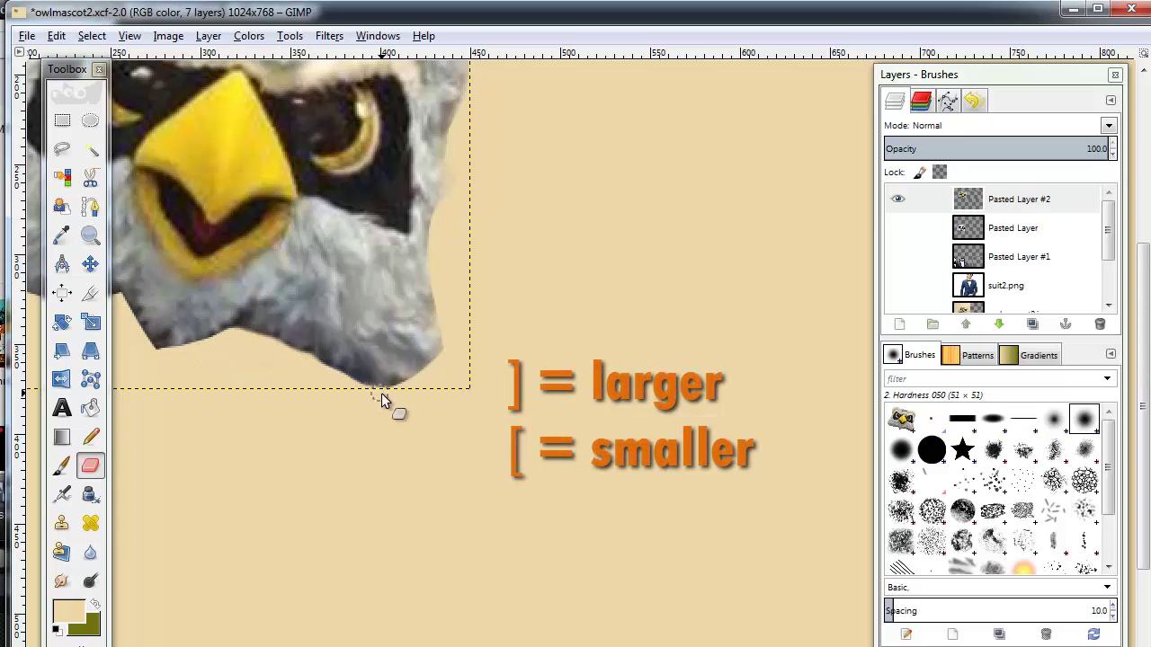
drag(64, 69, 764, 127)
click(116, 305)
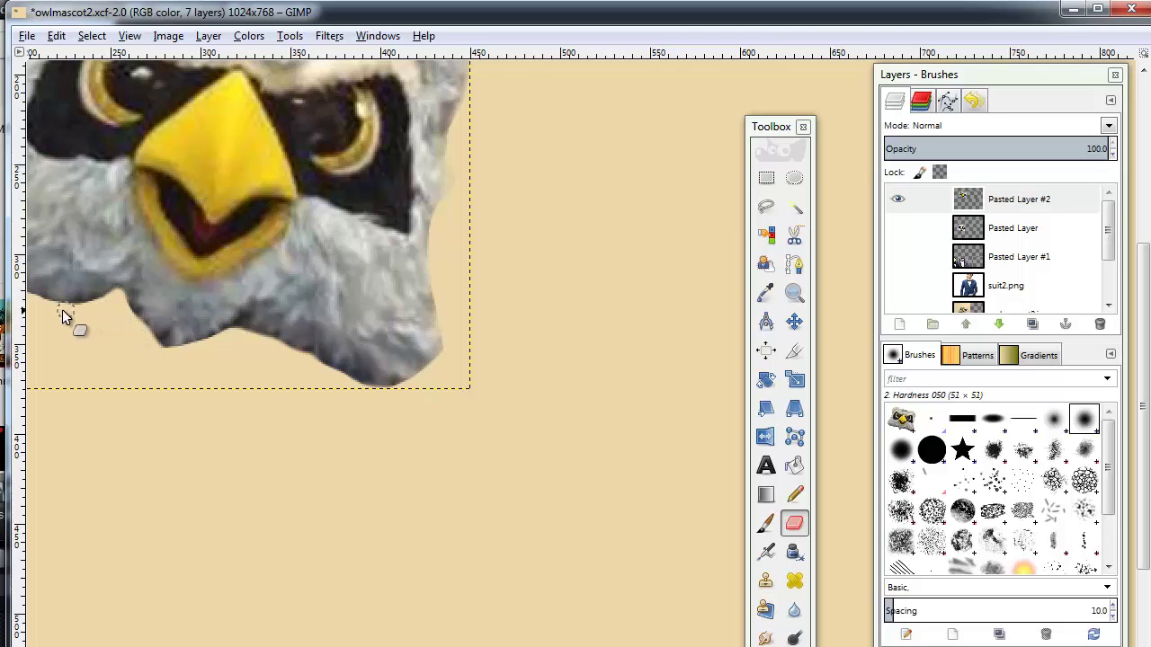
Check the rest of the owl head's outline and undo the last eraser stroke.
scroll(534, 176, up, 5)
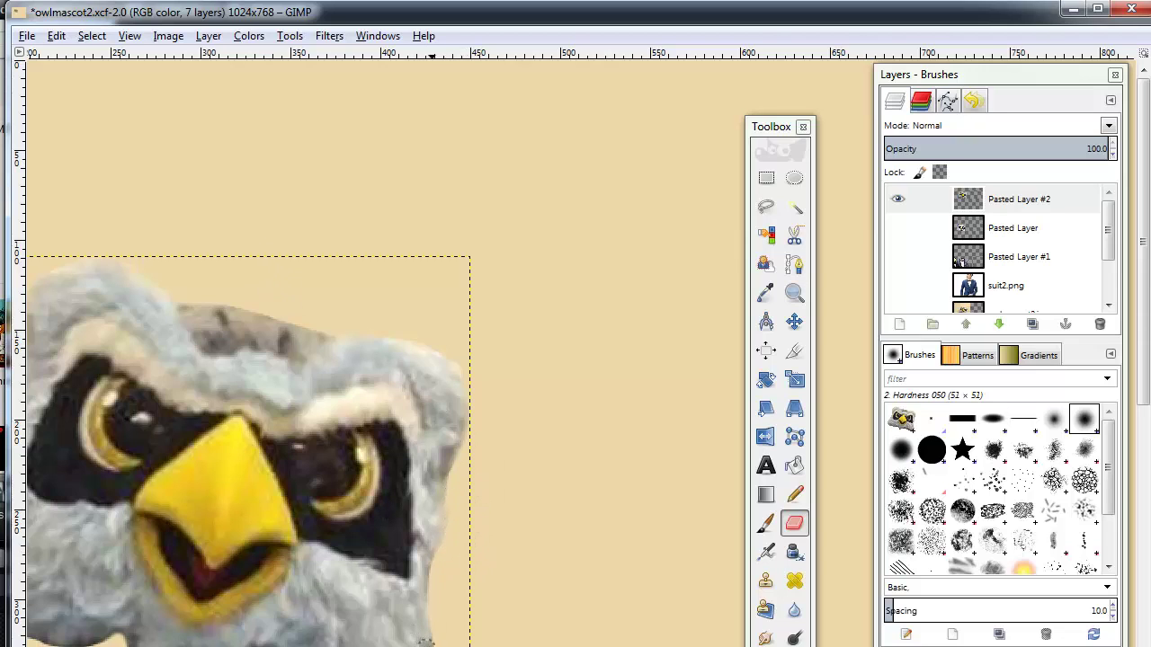
scroll(270, 584, left, 5)
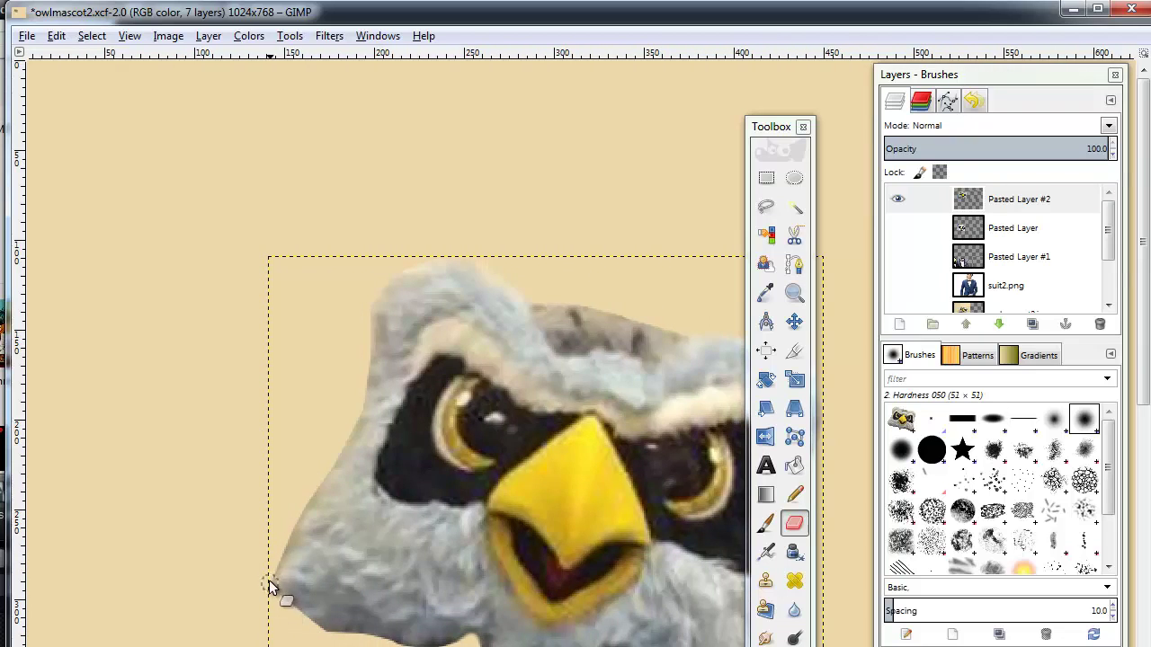
key(1)
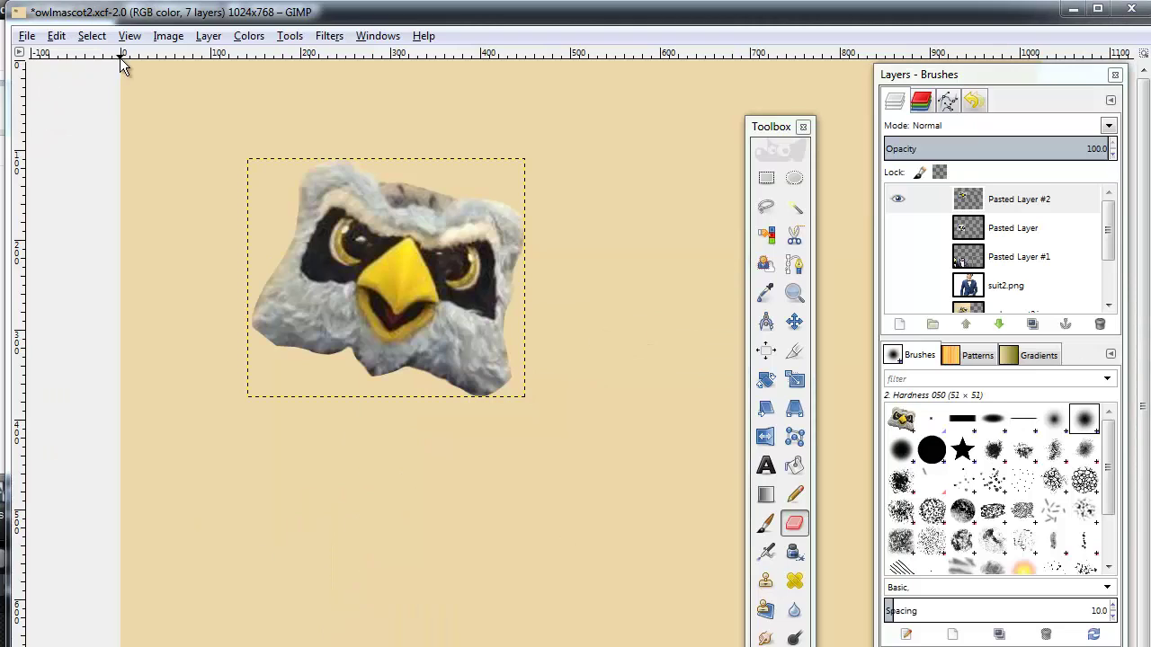
click(56, 40)
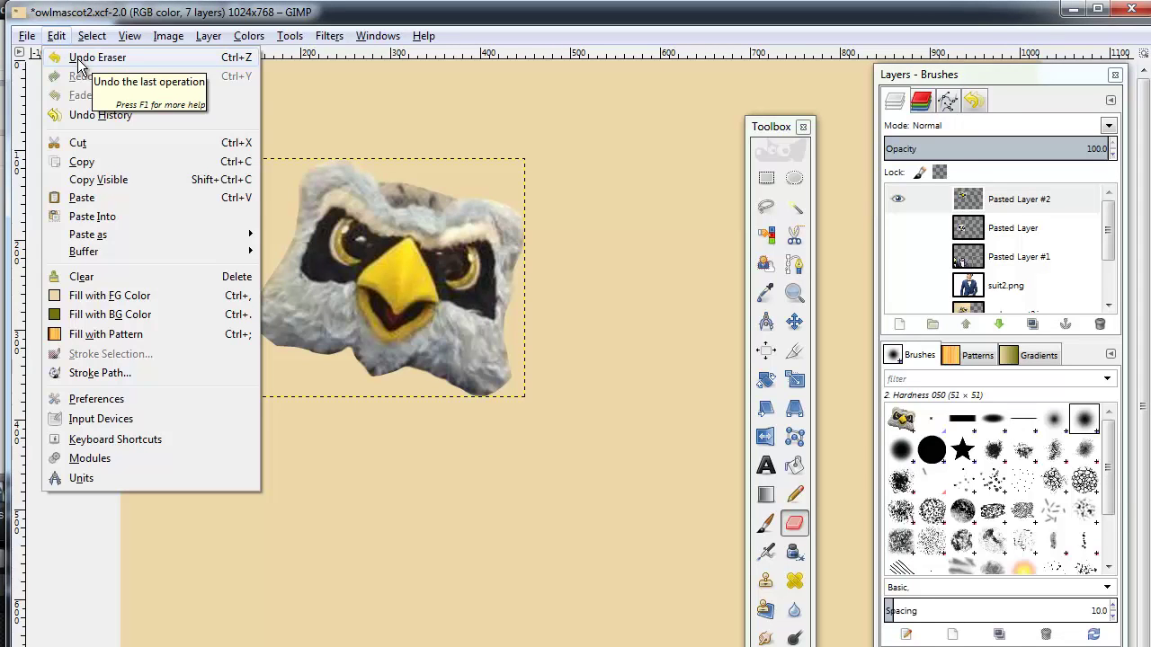
click(79, 59)
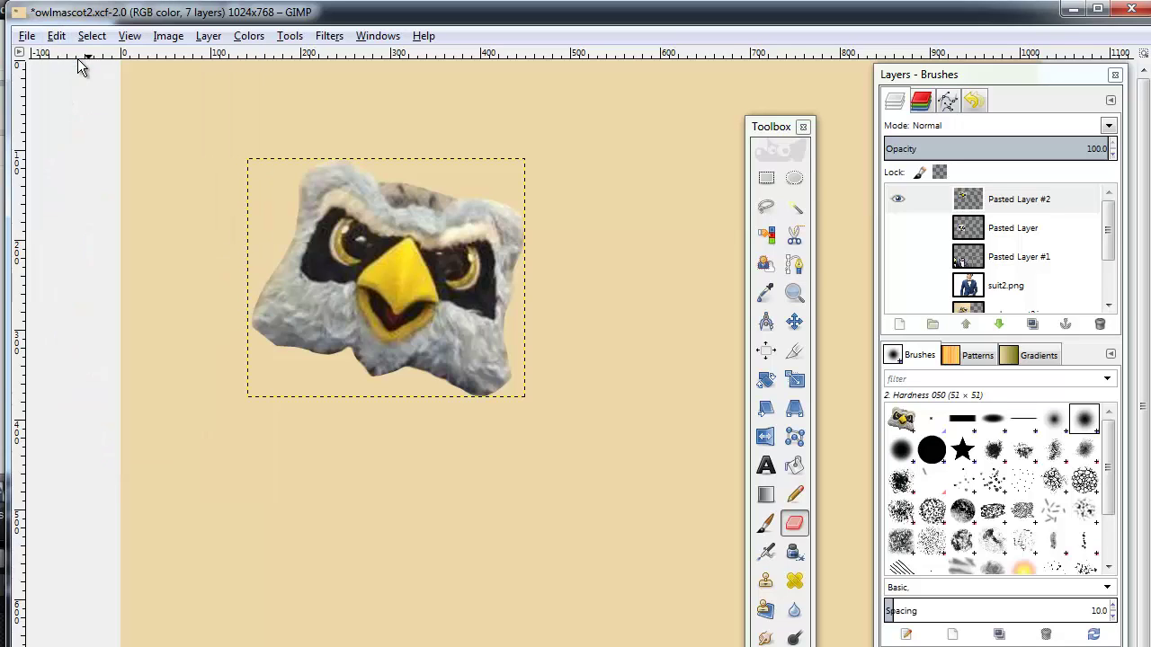
Undo the last eraser stroke on the owl head and redo it.
click(56, 37)
click(79, 58)
click(55, 40)
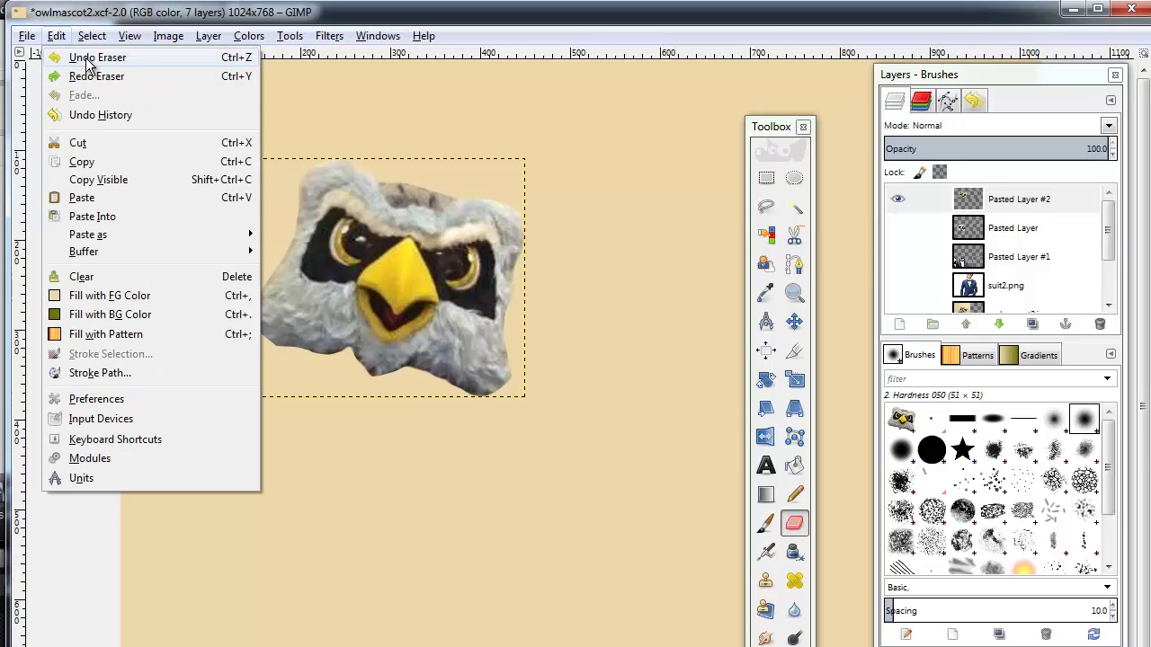
click(93, 76)
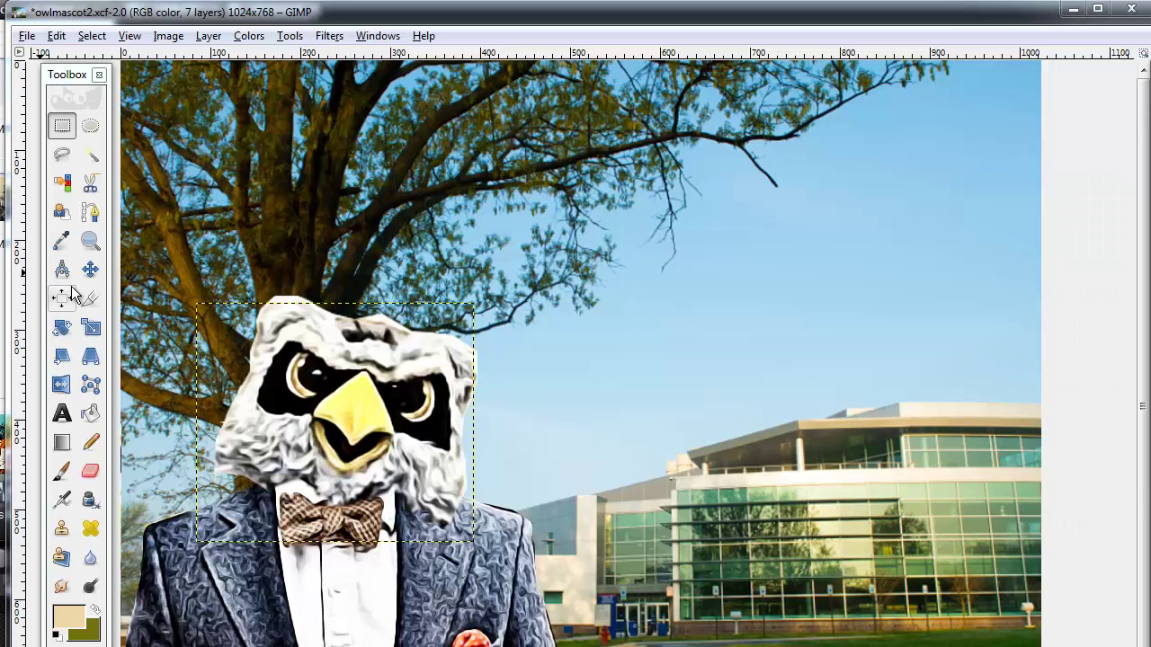
Draw an open, curved three-point path across the sky from beside the owl's head to above the building, and show the list of paths.
click(90, 213)
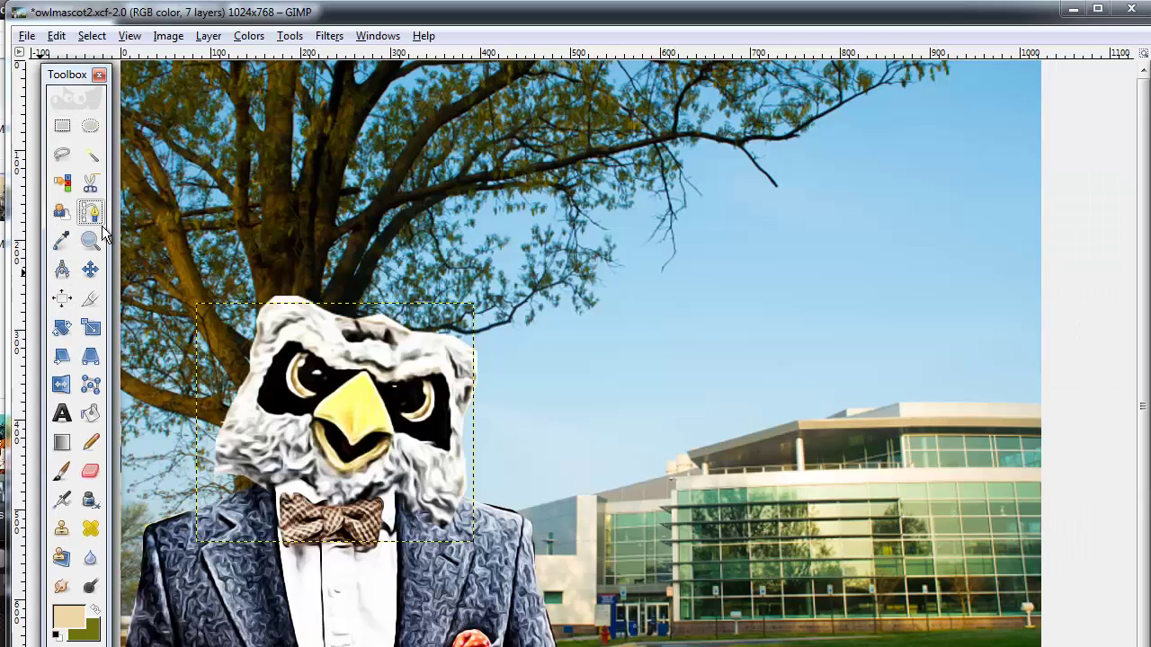
click(524, 411)
drag(736, 384, 807, 394)
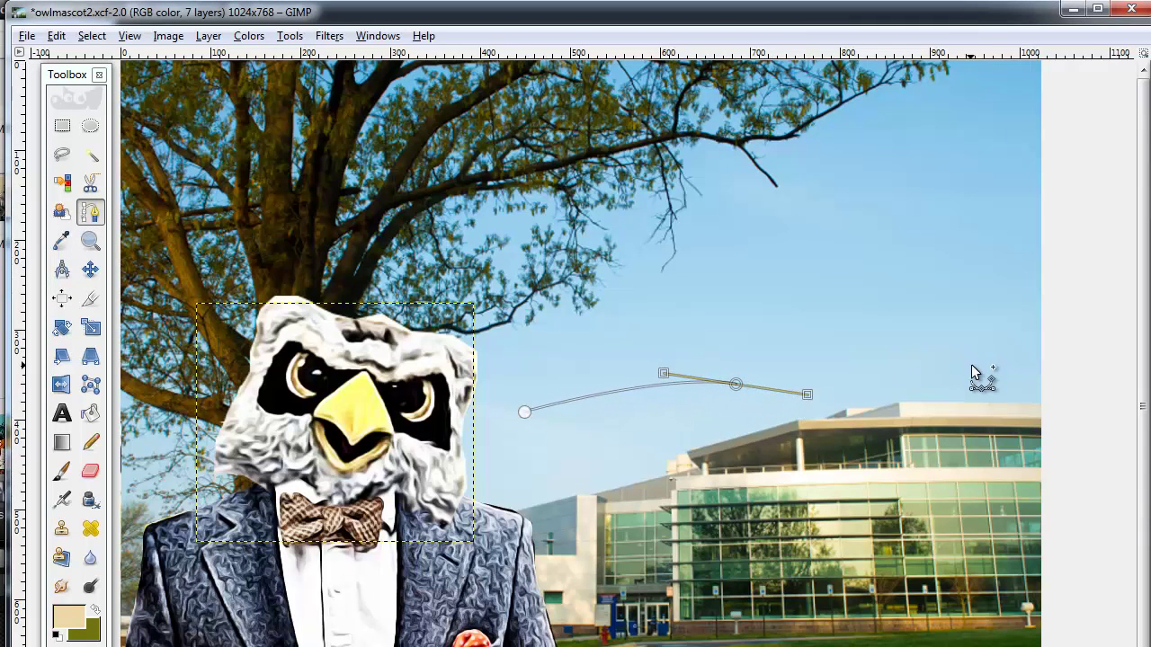
drag(972, 364, 1023, 327)
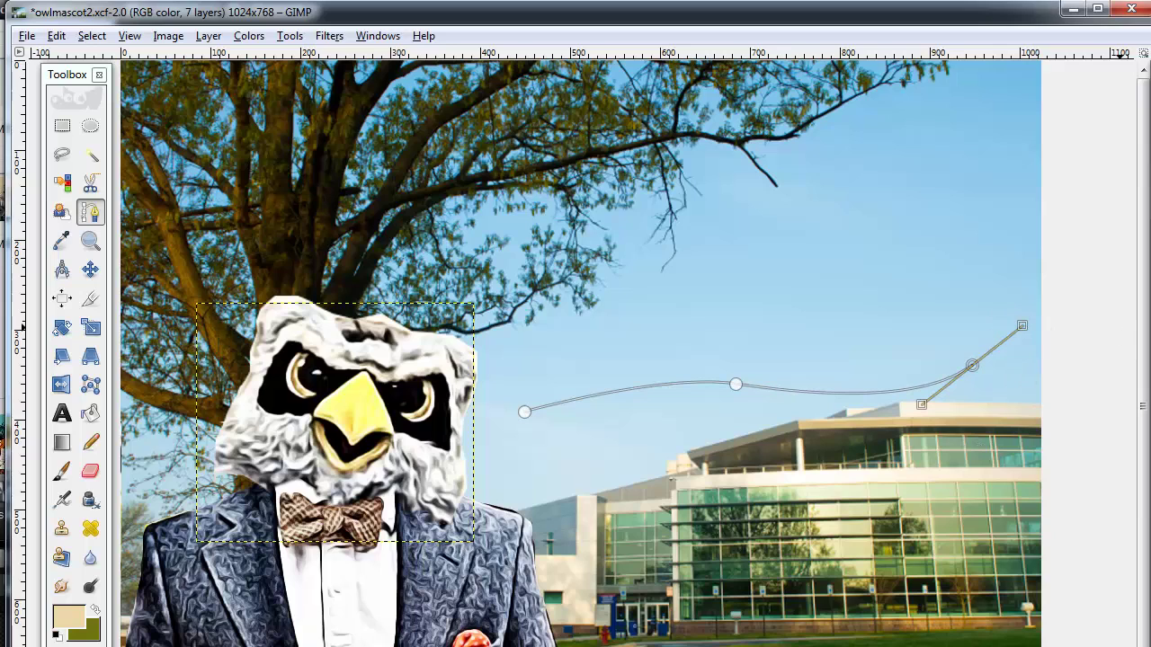
mouse_move(1150, 87)
mouse_down()
mouse_move(865, 114)
mouse_move(739, 87)
mouse_up()
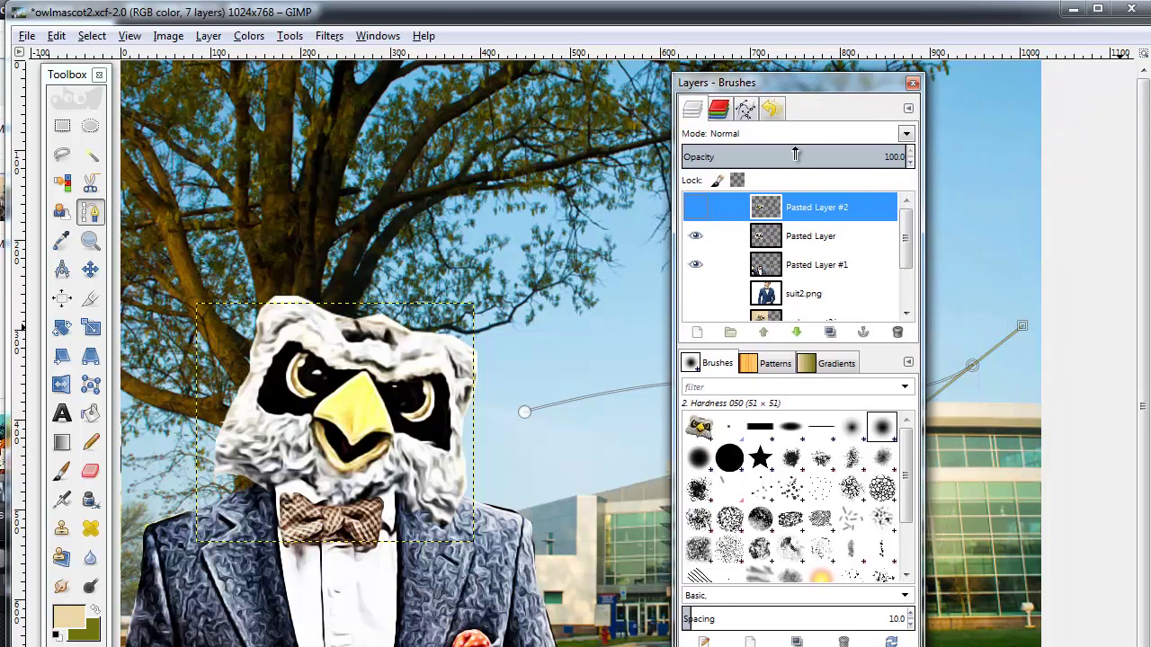
click(748, 108)
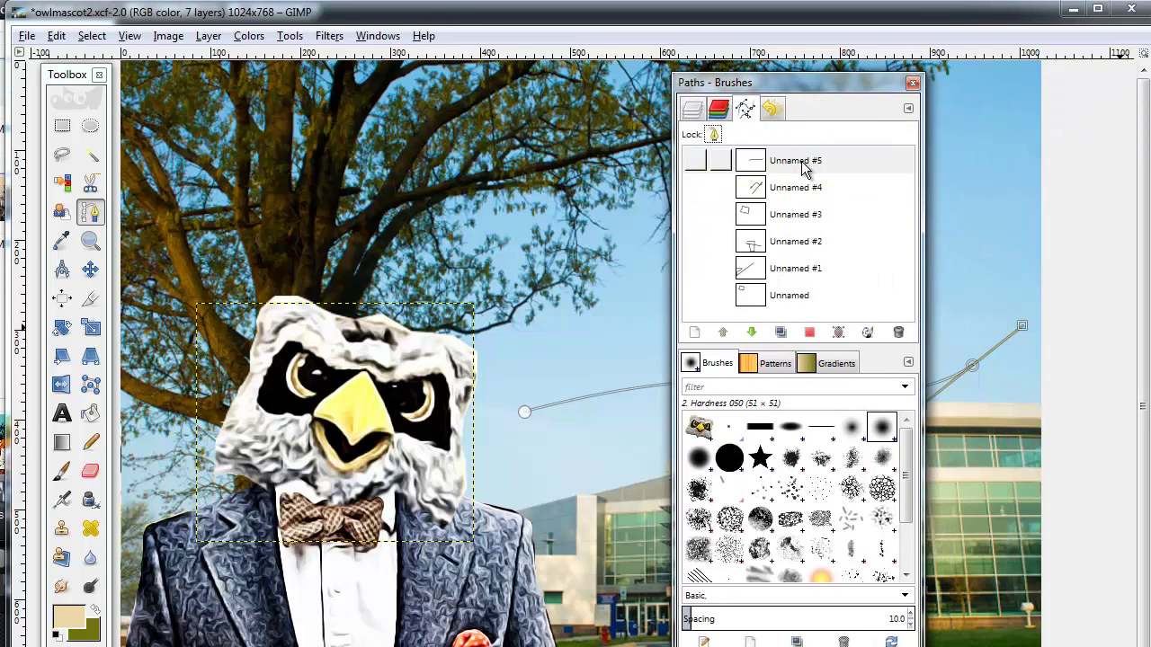